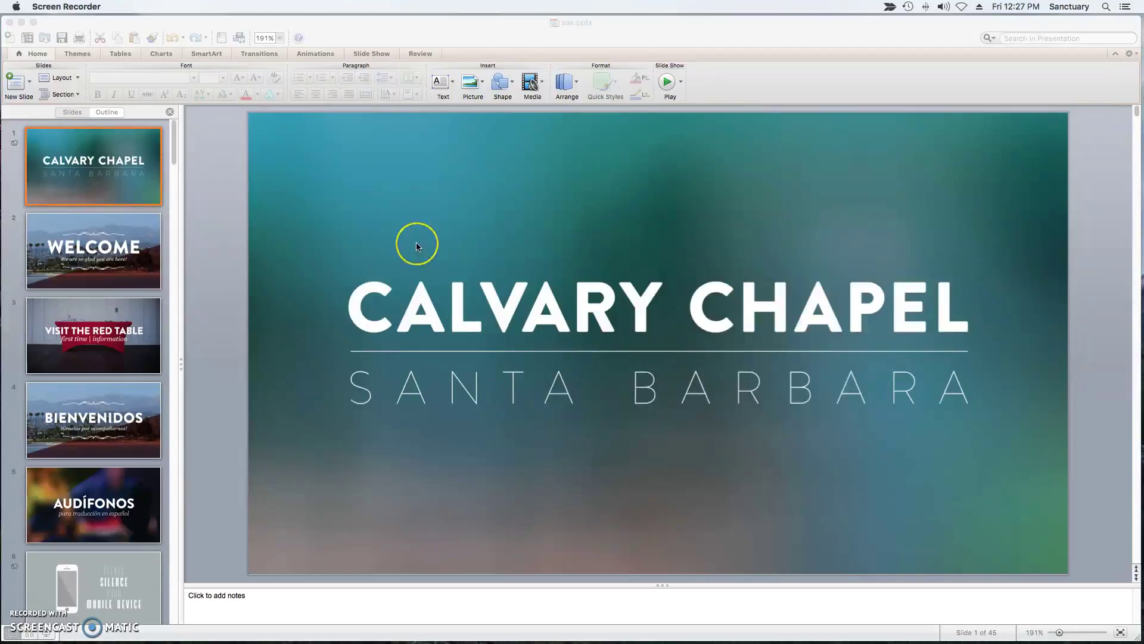
Bring the aaa.pptx window with the CALVARY CHAPEL / SANTA BARBARA title slide forward in PowerPoint.
left_click(126, 25)
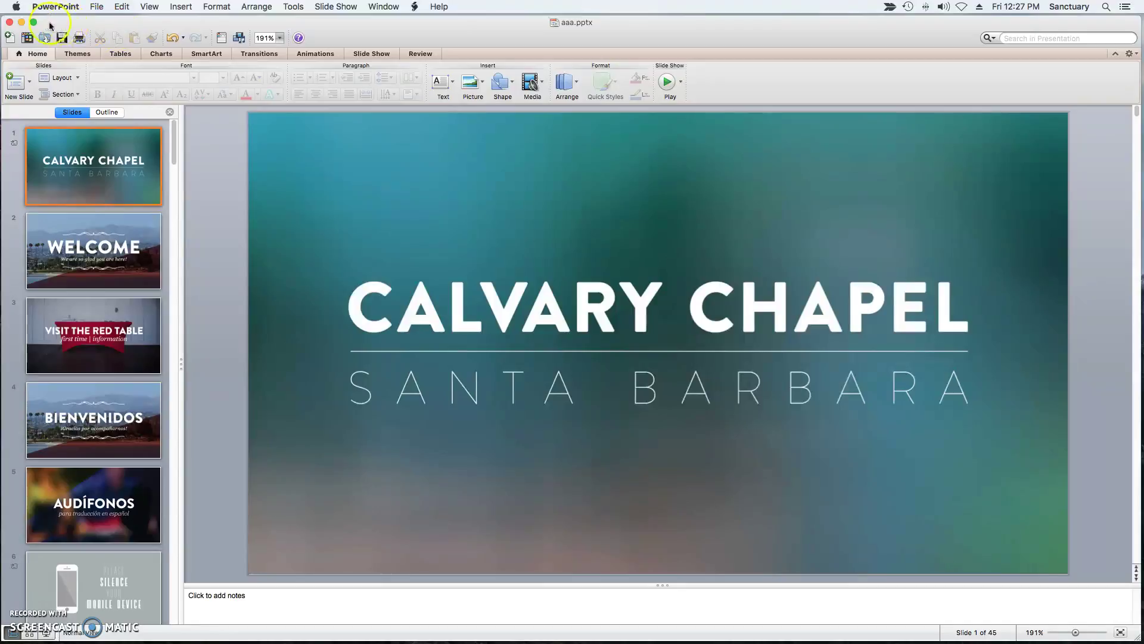
Close the PowerPoint deck and import aaa.pptx into ProPresenter as a PowerPoint import.
left_click(9, 22)
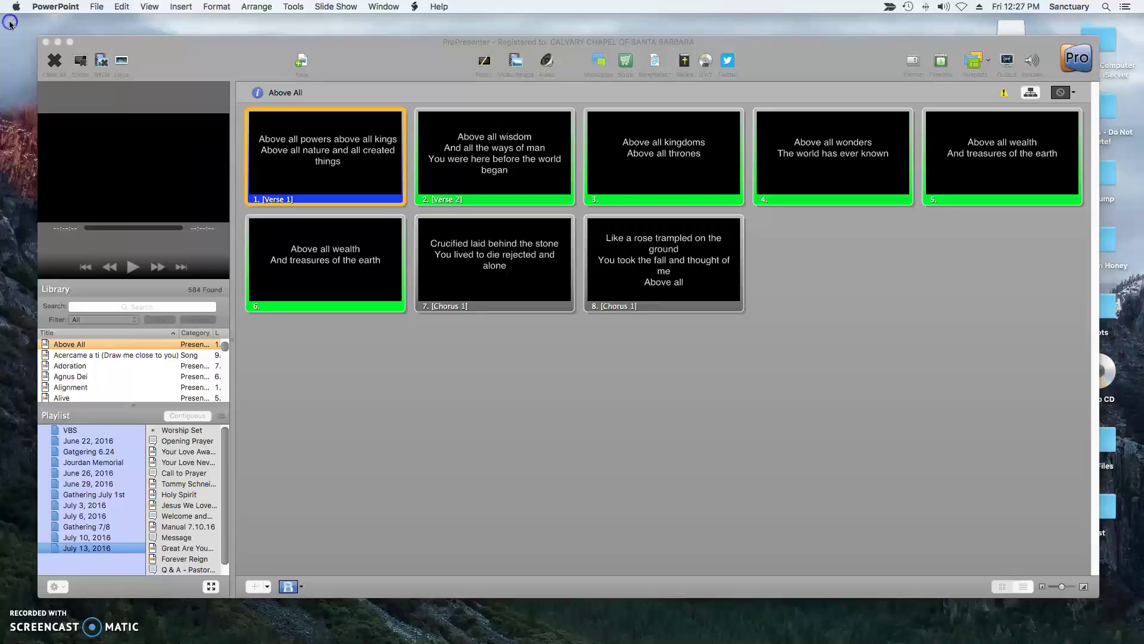
left_click(222, 67)
left_click(112, 7)
mouse_move(155, 32)
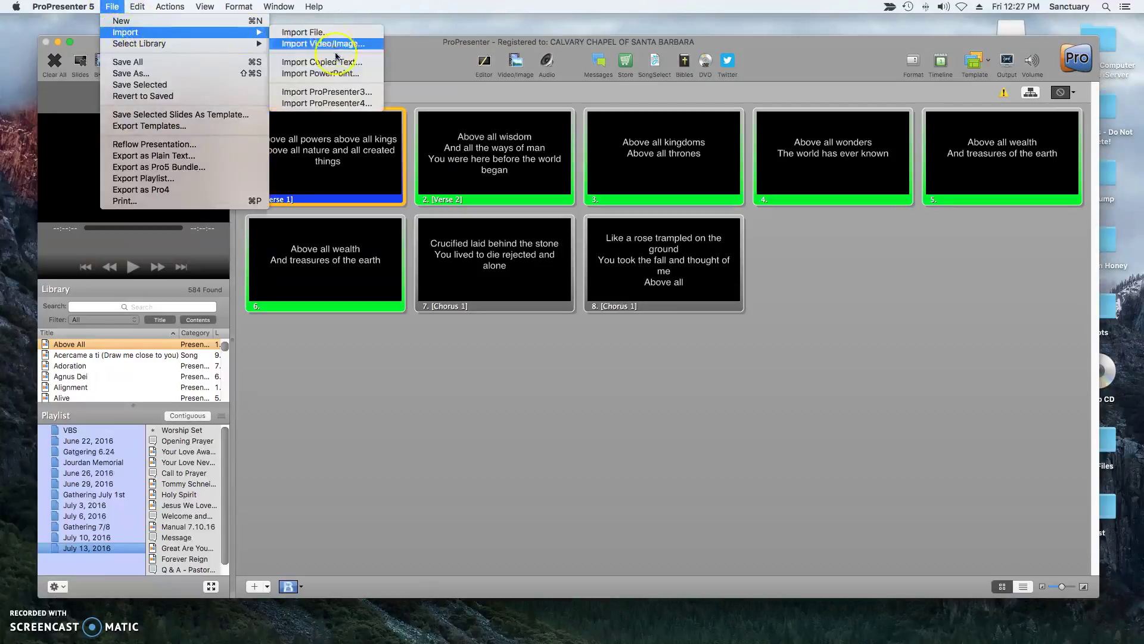
left_click(331, 73)
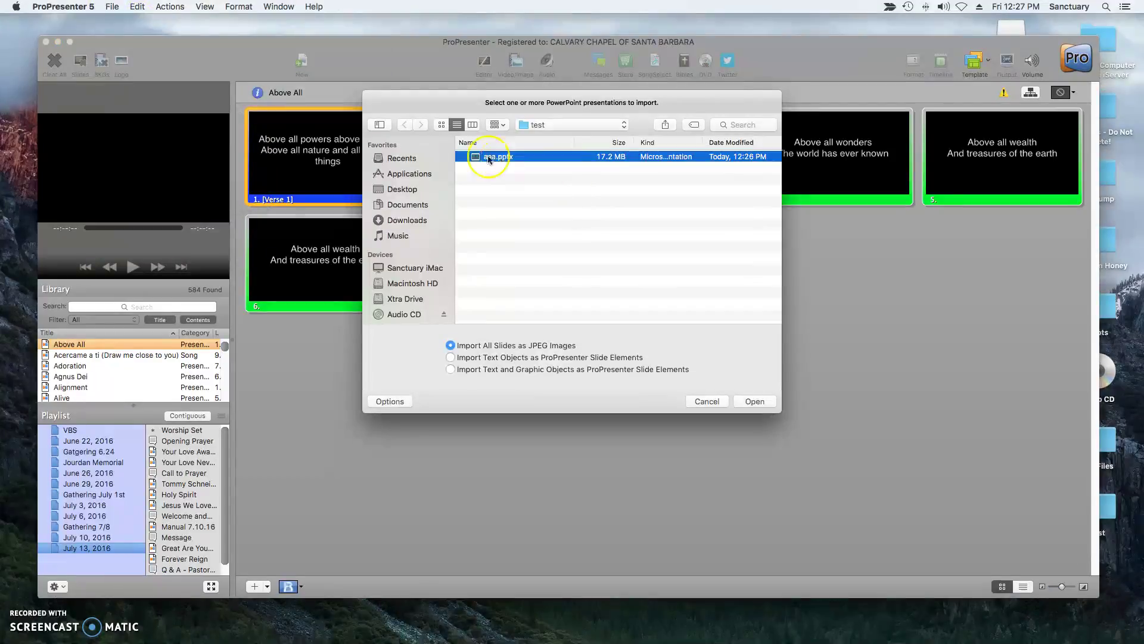
left_click(484, 157)
double_click(484, 157)
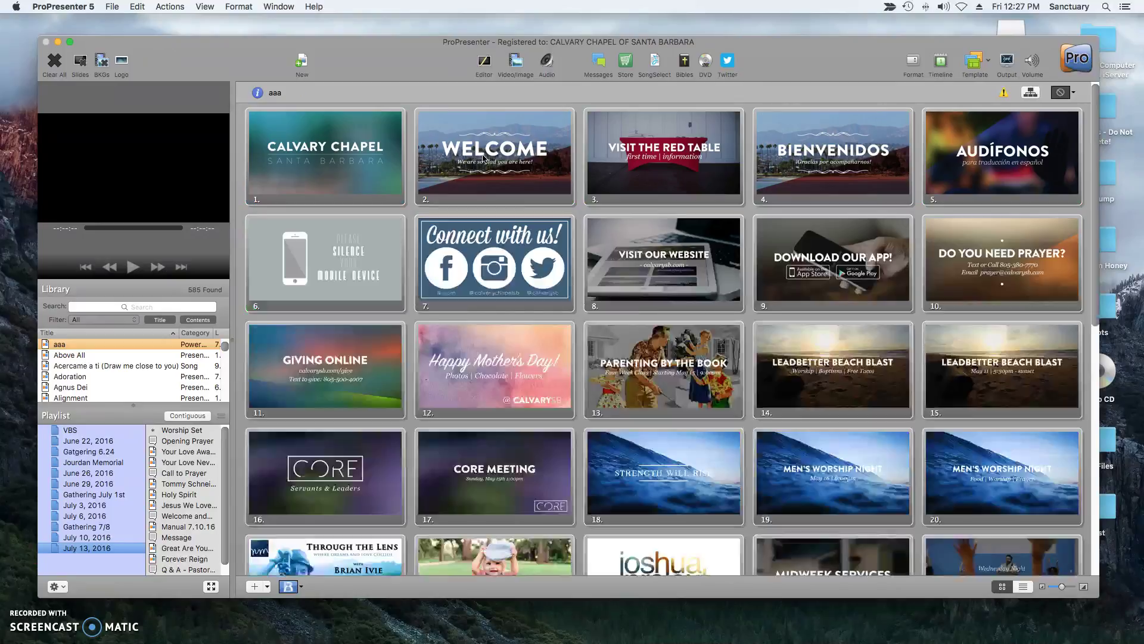
Use the size-mismatch warning to show the offer to resize slides to 1920x1080.
left_click(1004, 94)
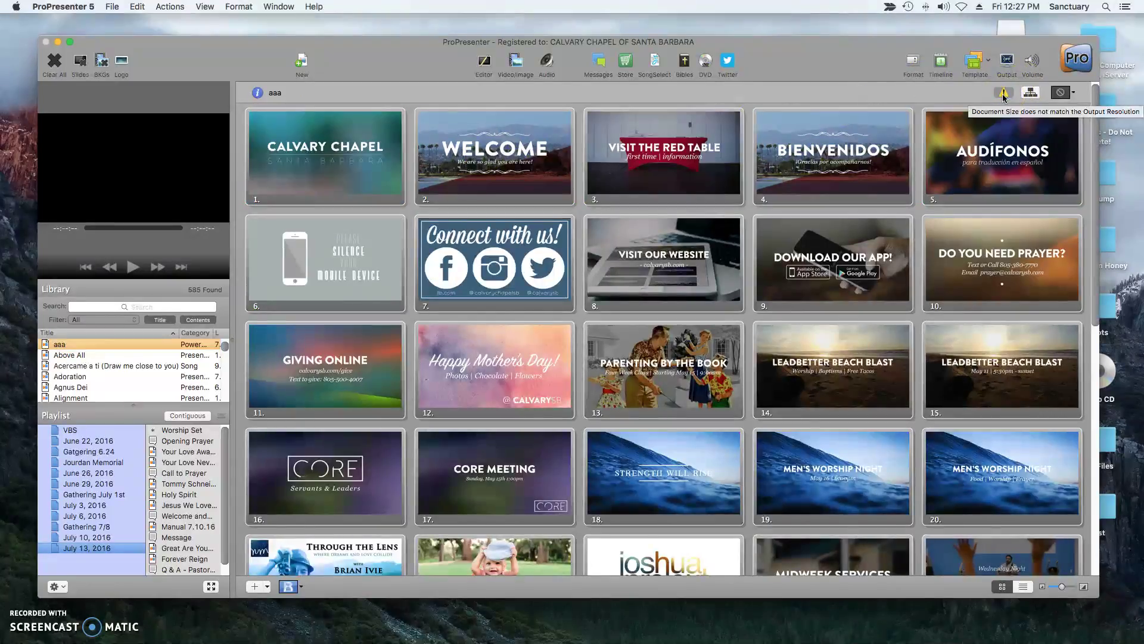
left_click(1003, 95)
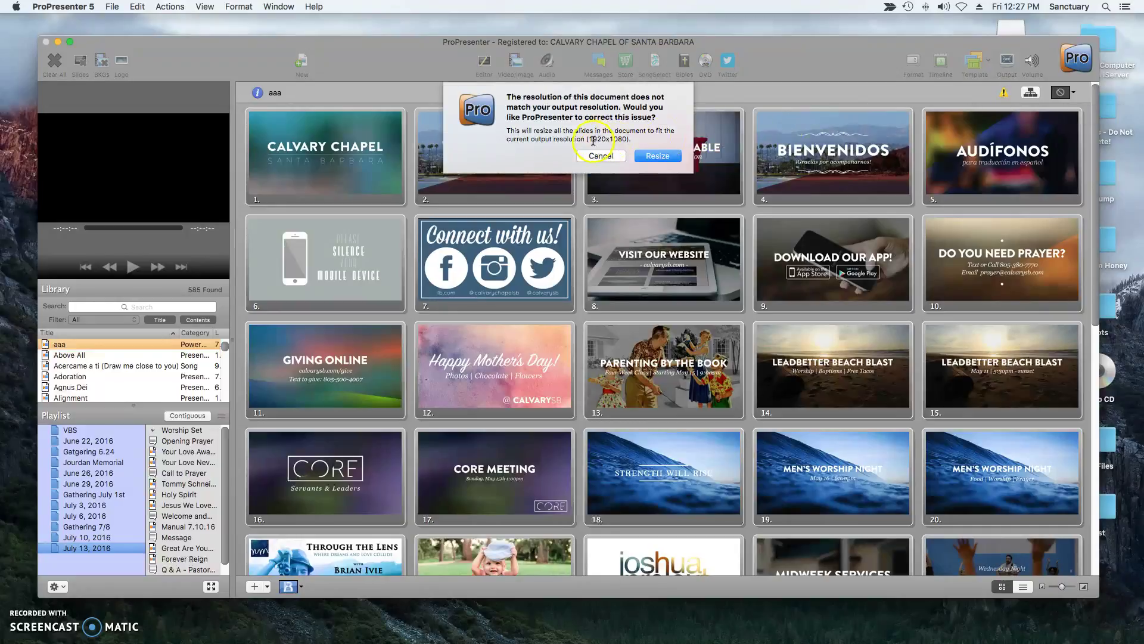
left_click_drag(589, 139, 625, 139)
Decline the resize and confirm in the Editor that slide 1's background is 720×405.
left_click(609, 160)
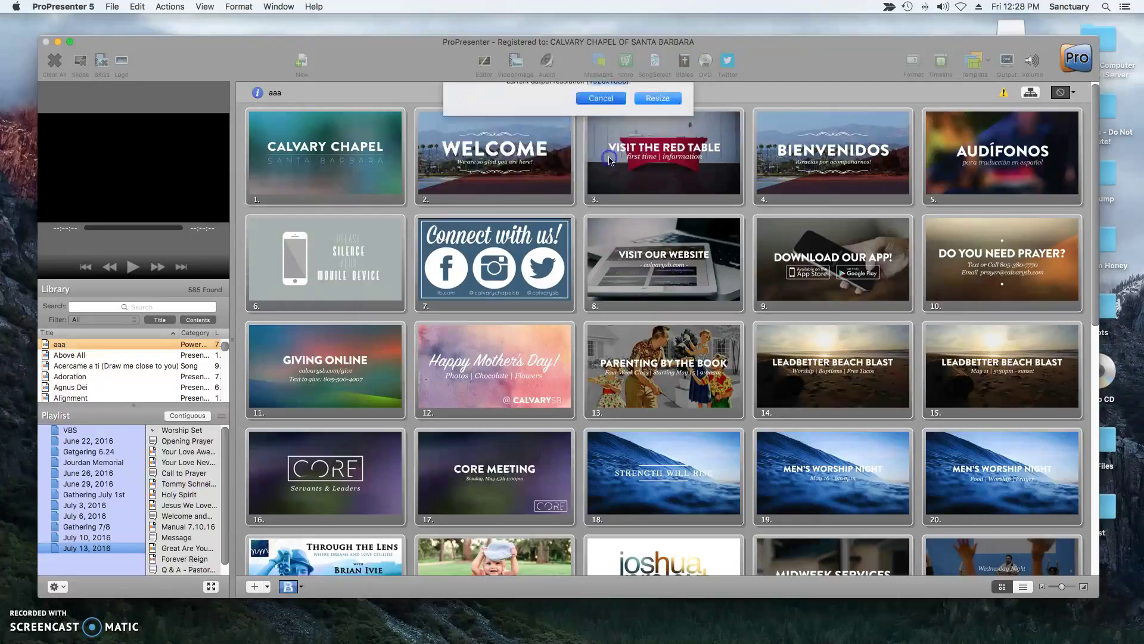
left_click(334, 146)
left_click(484, 61)
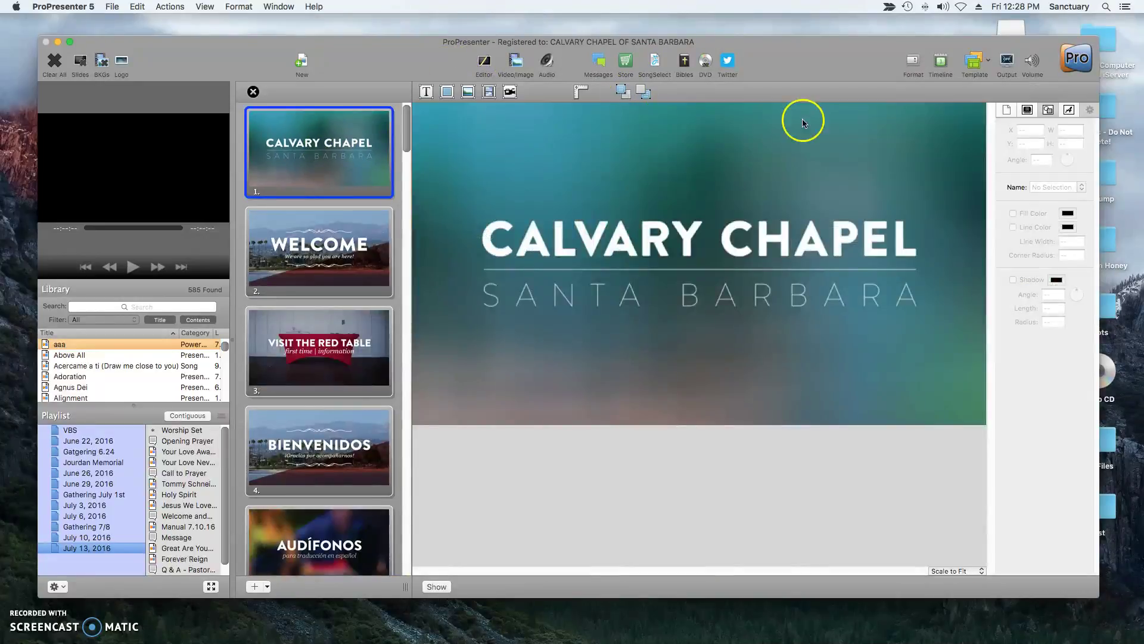
left_click(937, 155)
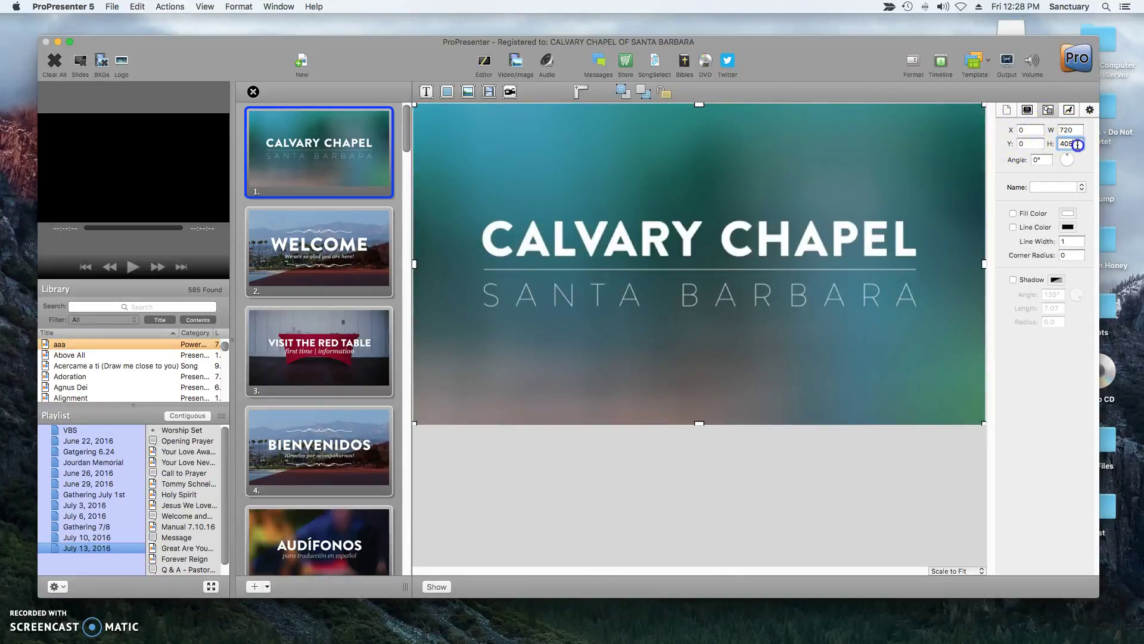
left_click(1059, 145)
left_click(252, 91)
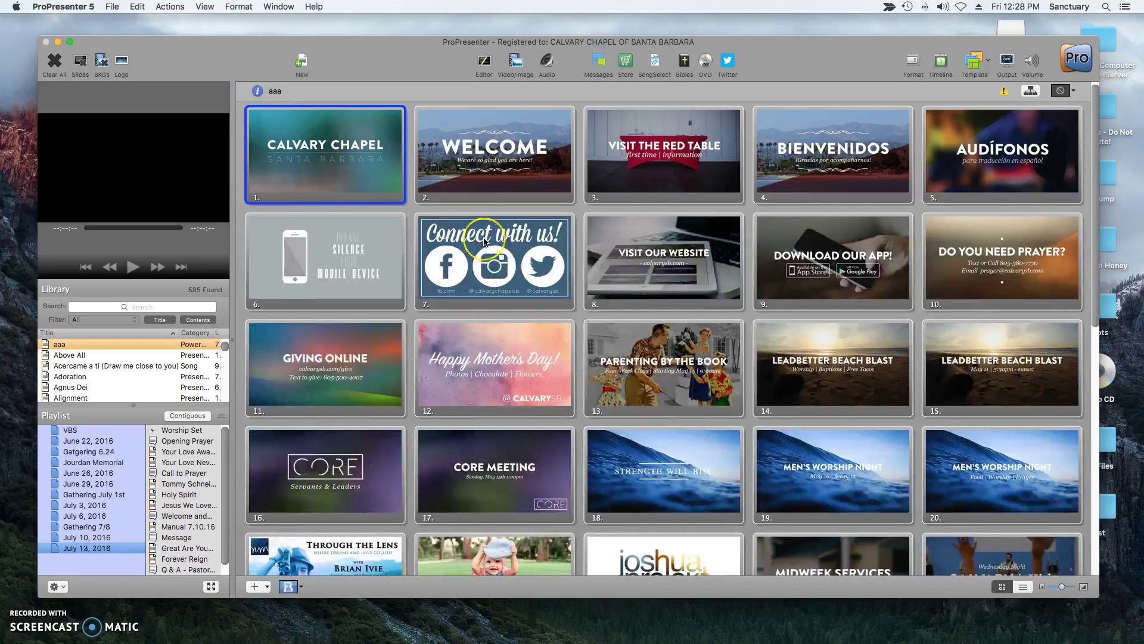
Permanently delete the aaa presentation (aaa.pro5) from the Library.
left_click(121, 344)
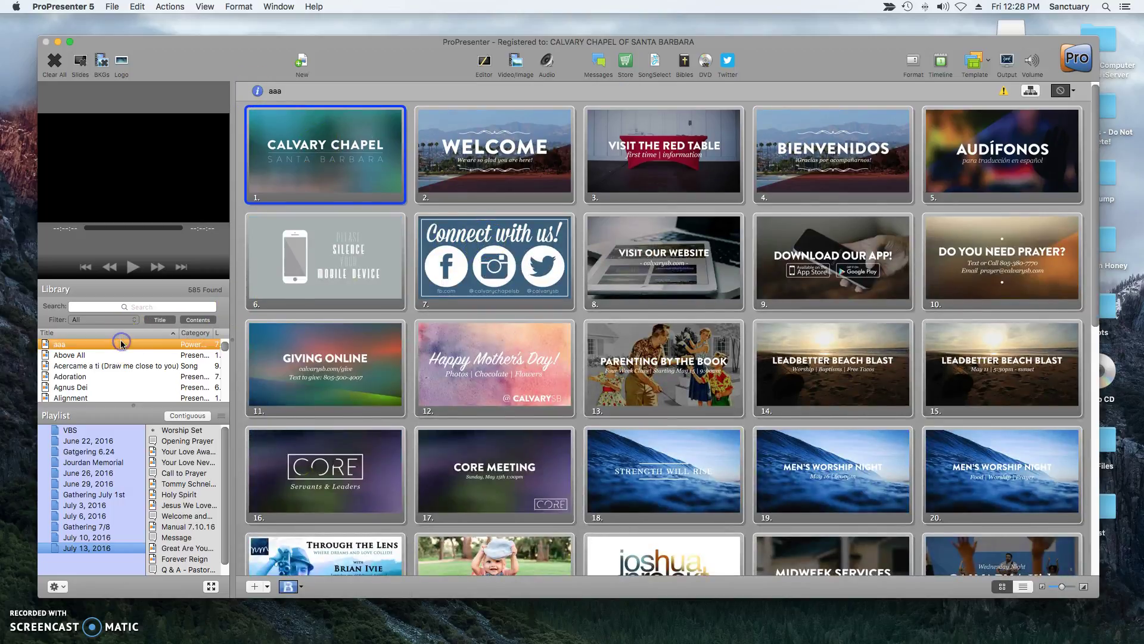
key("BackSpace")
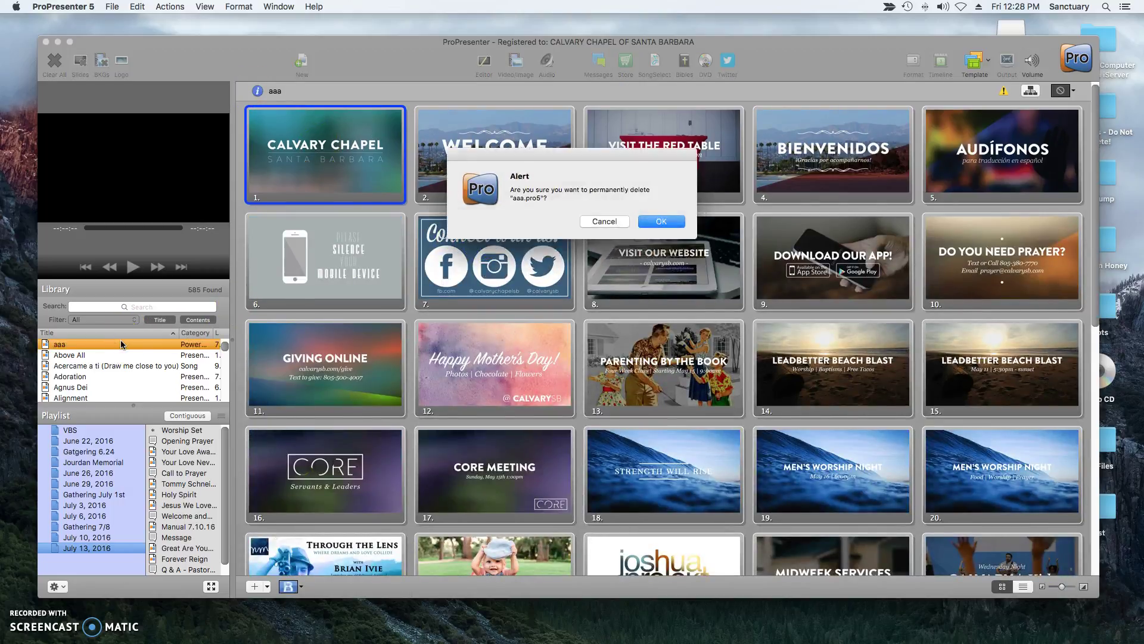
left_click(667, 222)
Set Presentation7's Page Setup to On-screen Show (16:9), 10 × 5.63 inches.
mouse_move(662, 637)
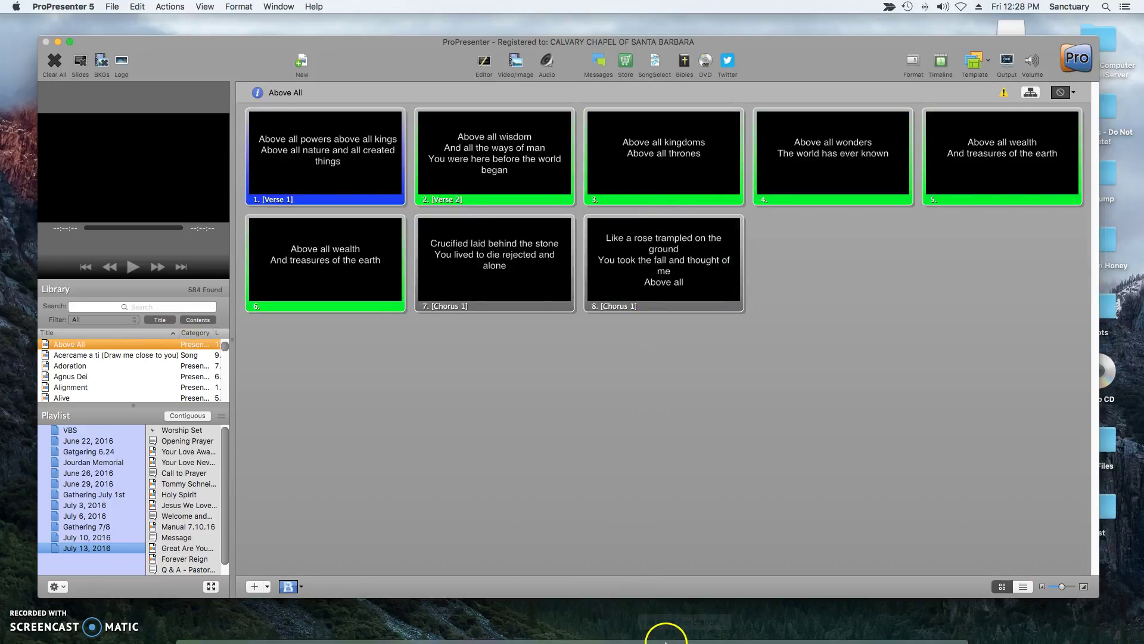
left_click(603, 620)
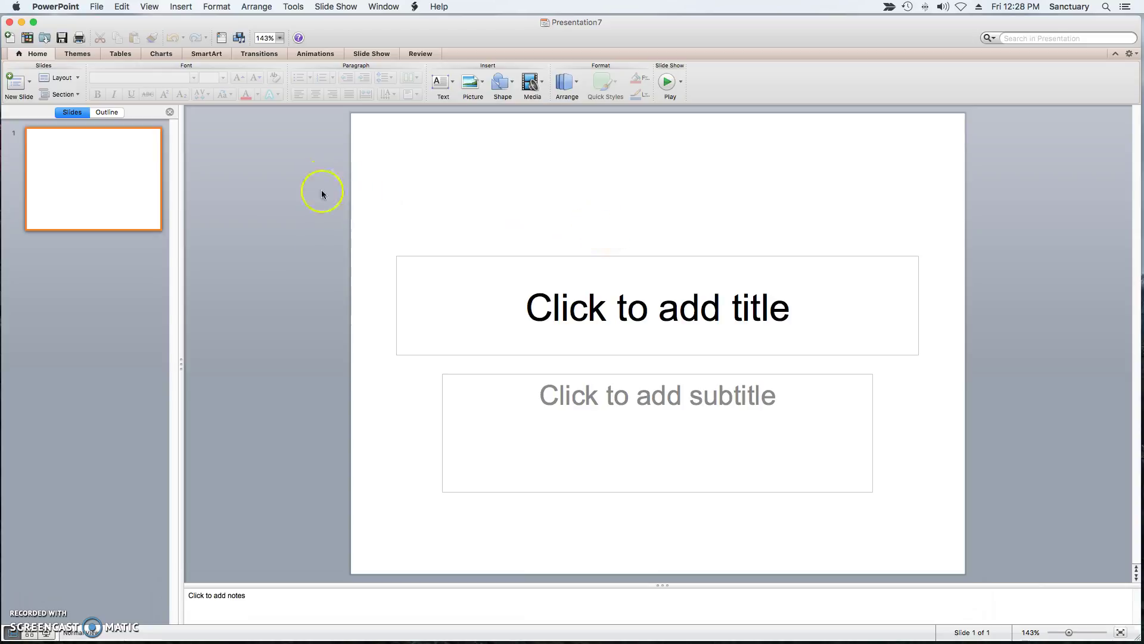
left_click(96, 7)
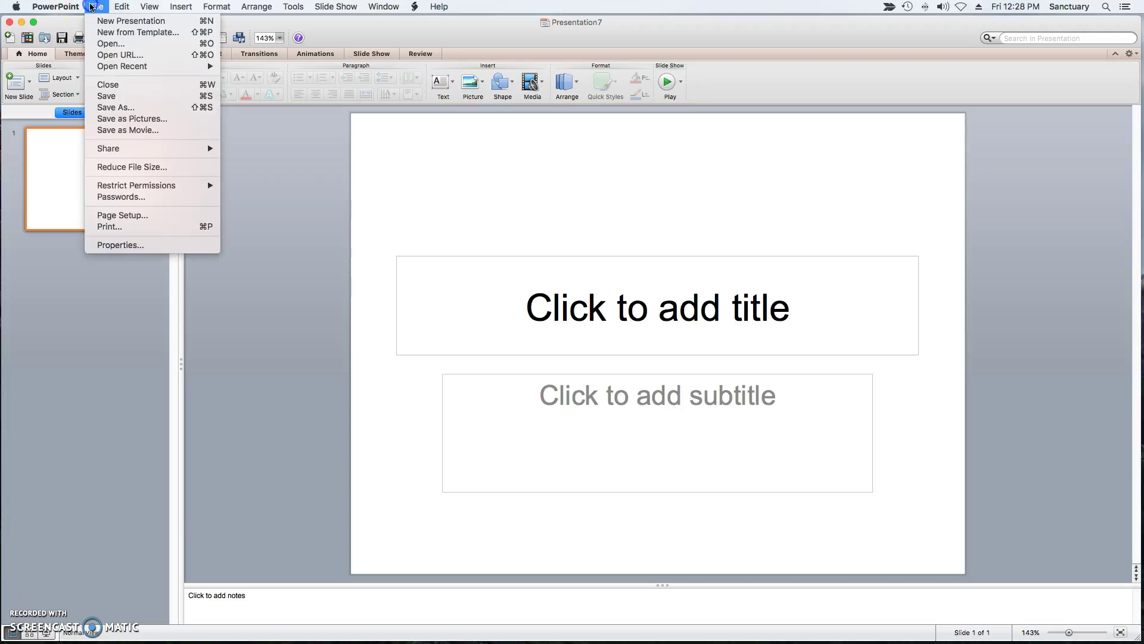
left_click(134, 215)
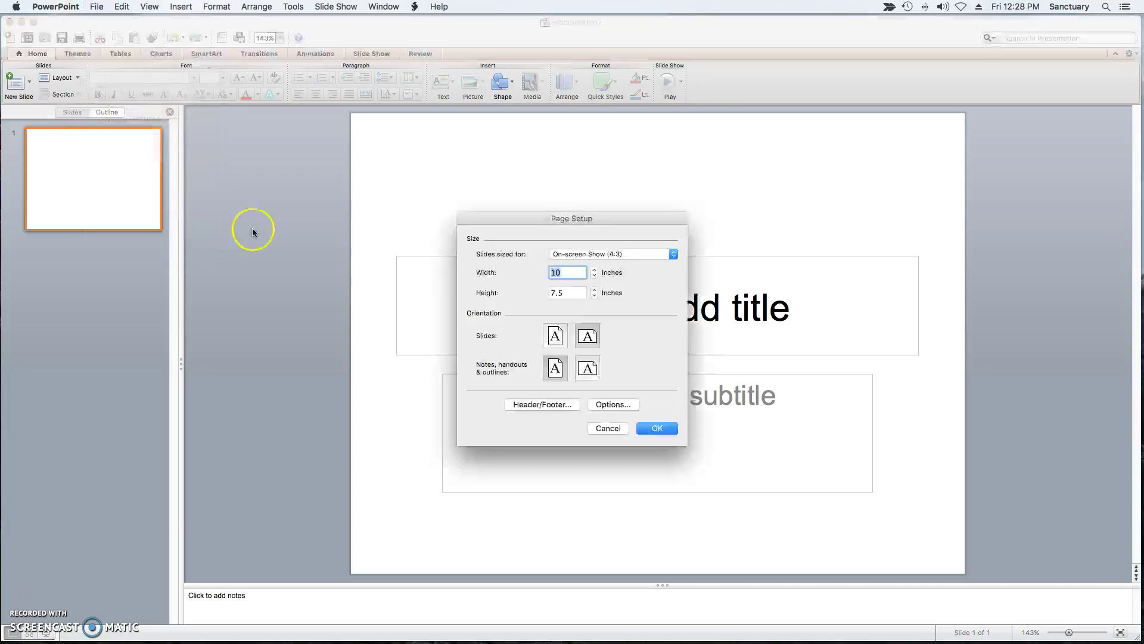
left_click(601, 255)
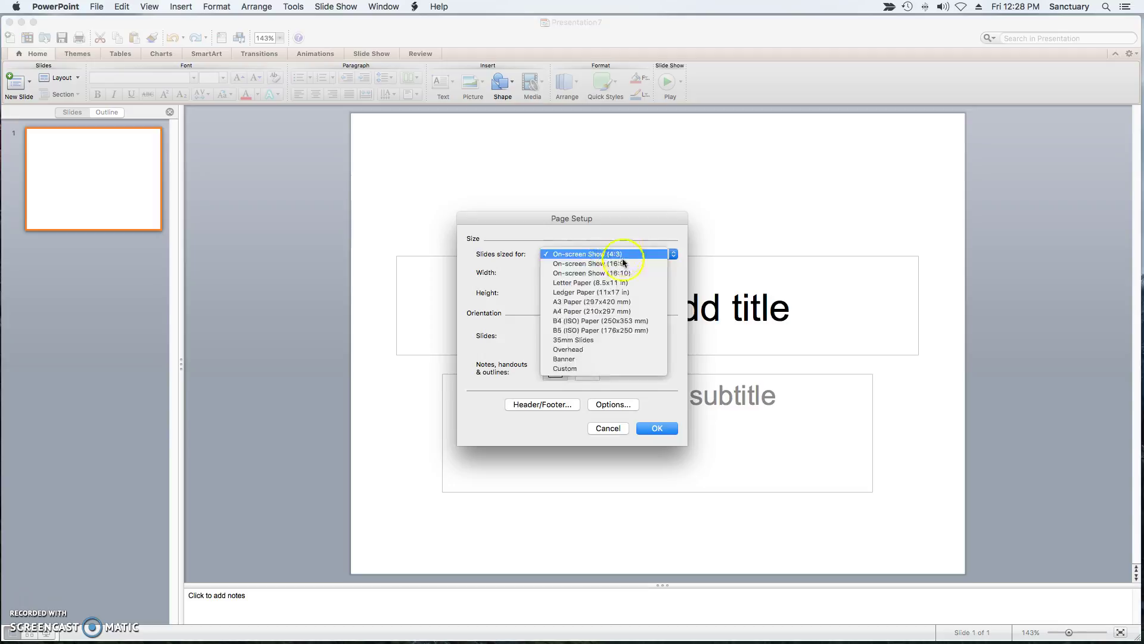
left_click(624, 263)
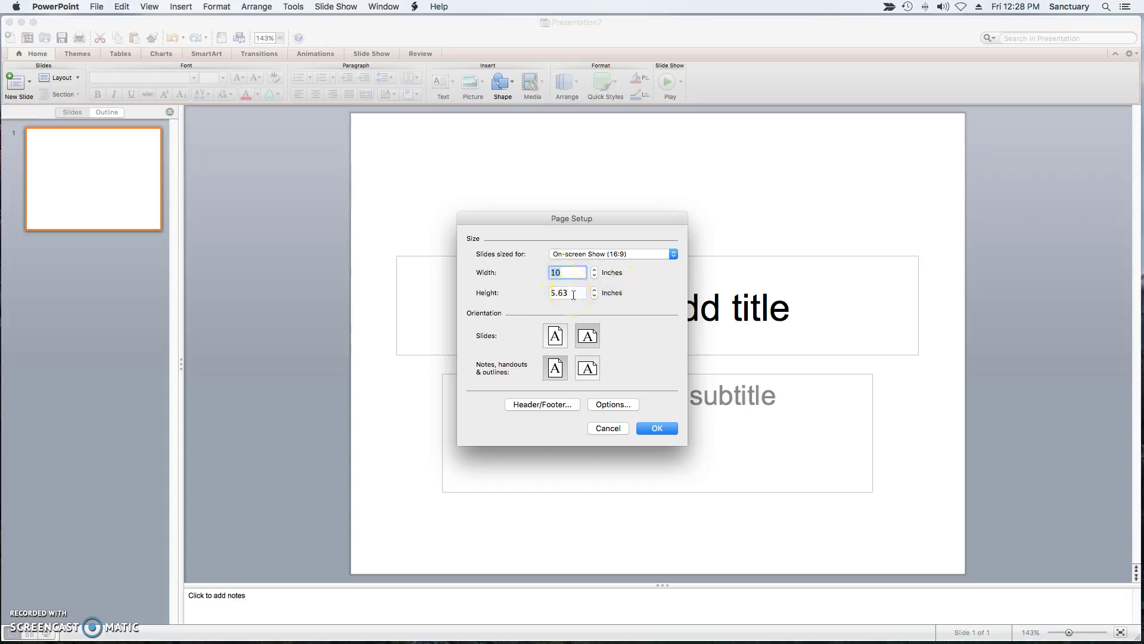
Open Calculator and compute the width 10 × 72 = 720.
mouse_move(792, 640)
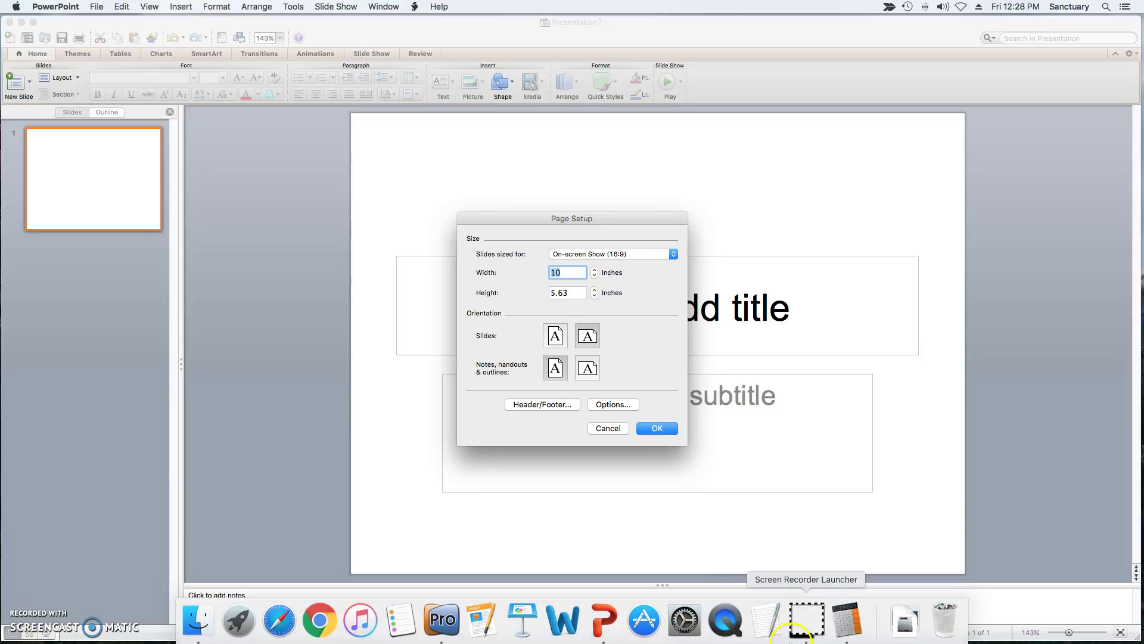
left_click(847, 620)
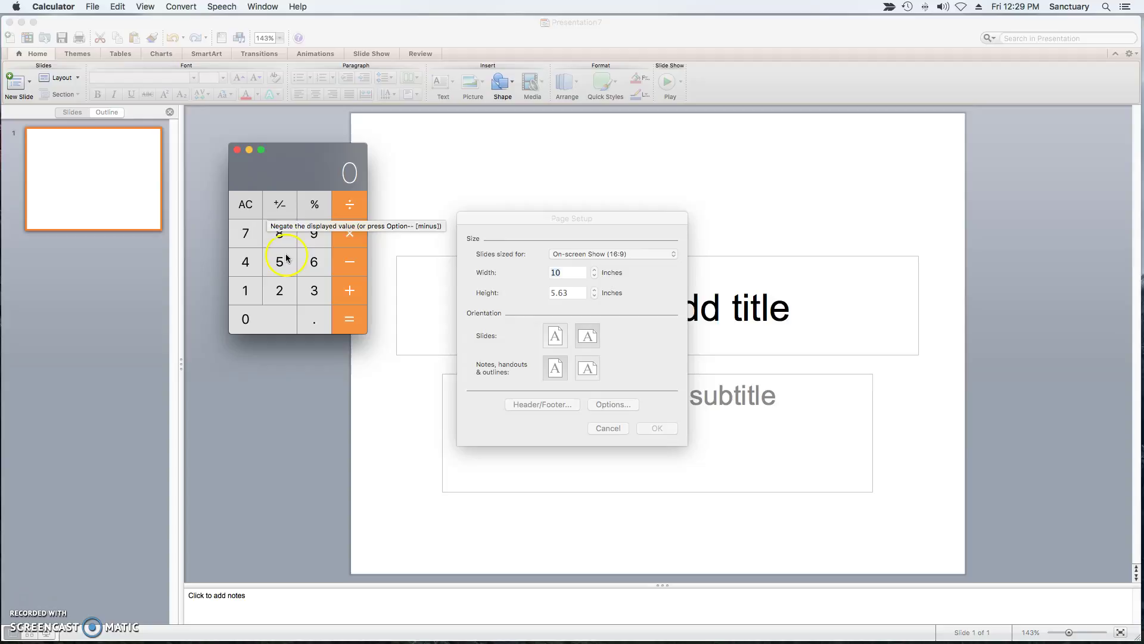
left_click(255, 295)
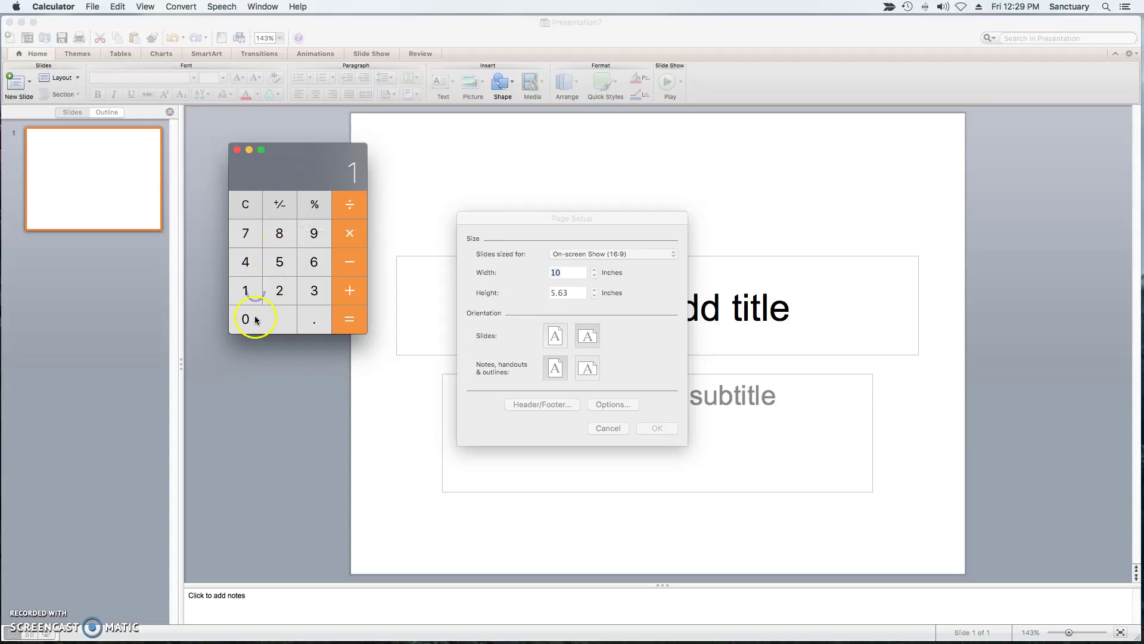
left_click(256, 319)
left_click(349, 227)
left_click(250, 238)
left_click(280, 292)
left_click(345, 320)
Compute the height 5.625 × 72 = 405.
left_click(280, 261)
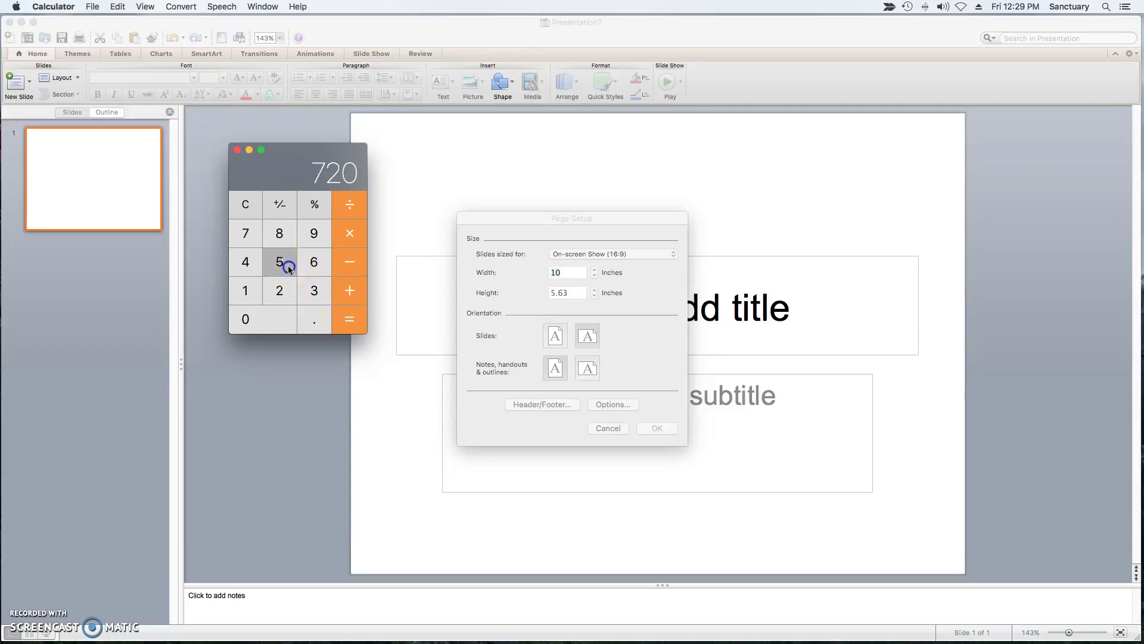
left_click(313, 322)
left_click(313, 262)
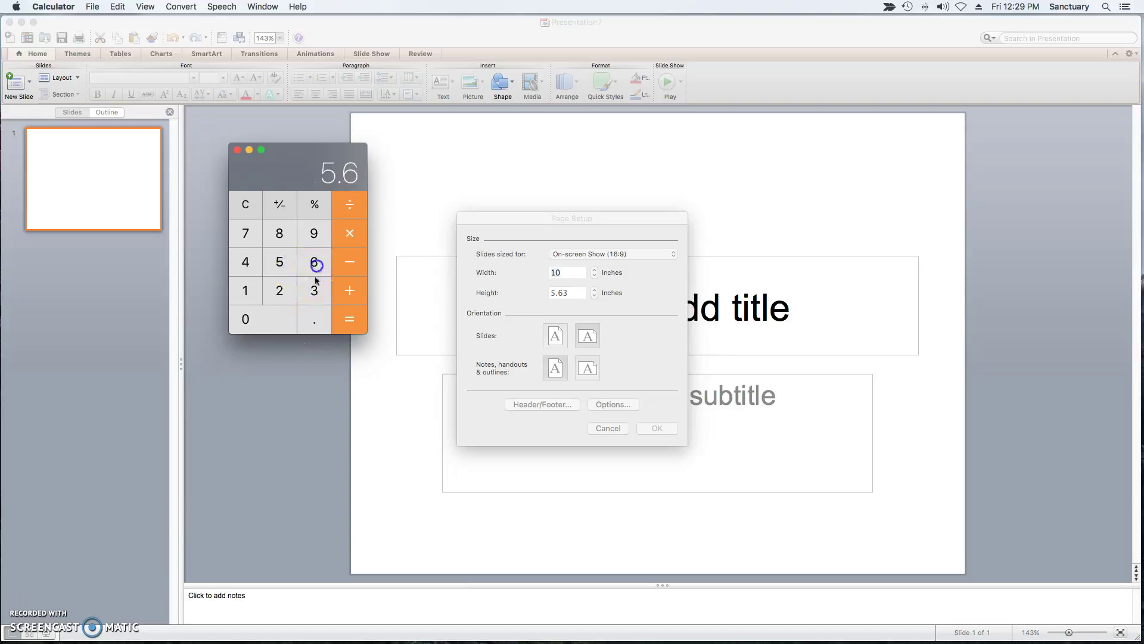
left_click(280, 290)
left_click(280, 262)
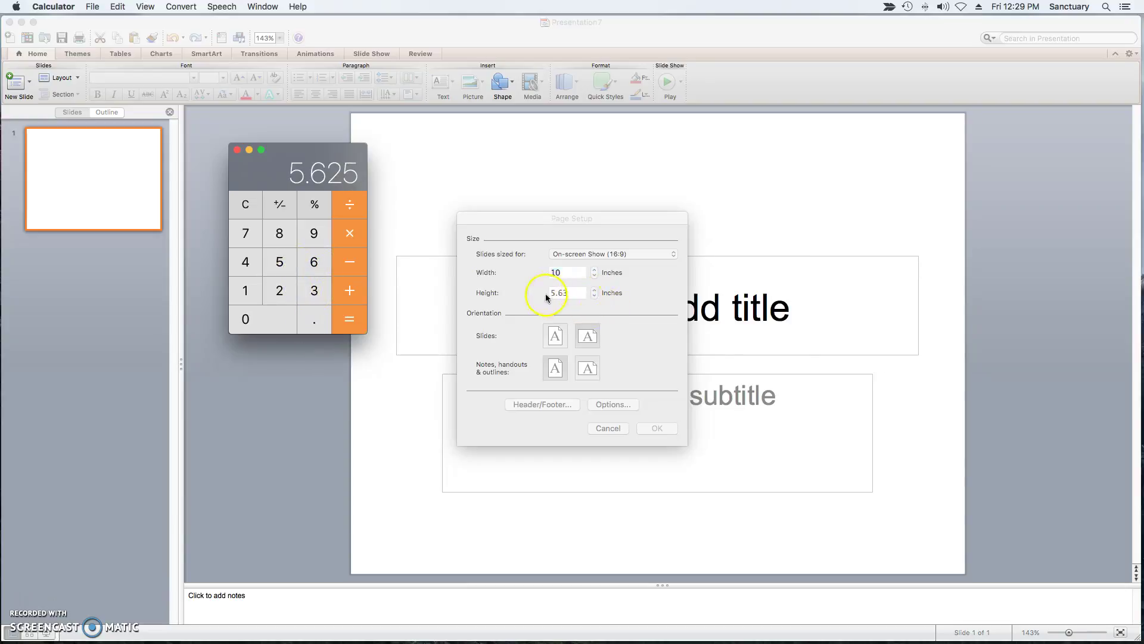
left_click(352, 231)
left_click(237, 232)
left_click(280, 291)
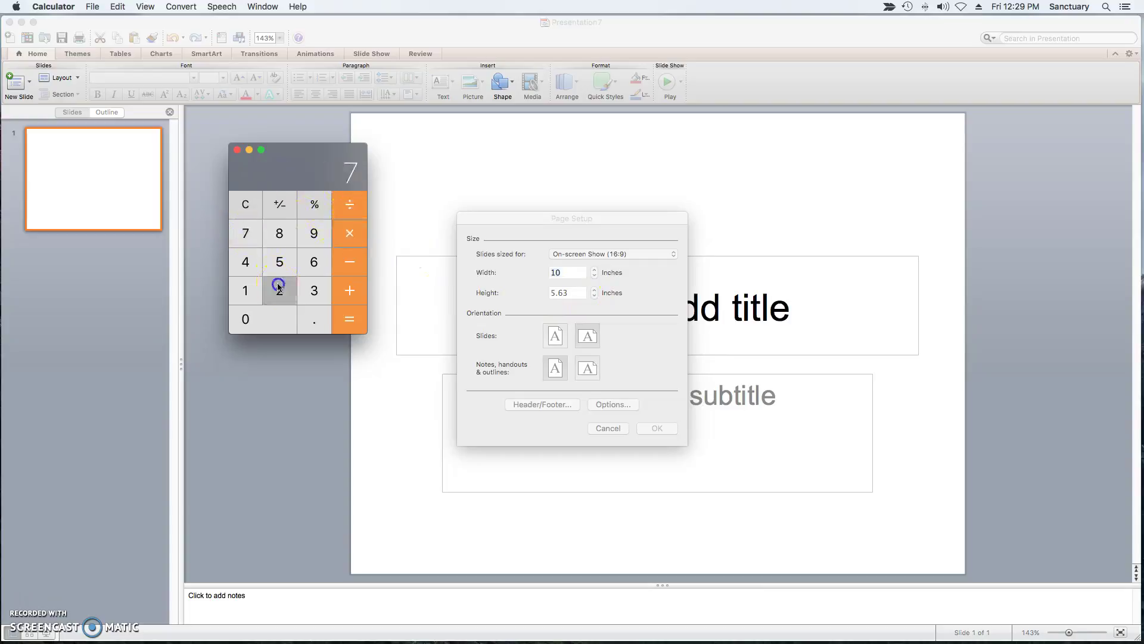
left_click(349, 319)
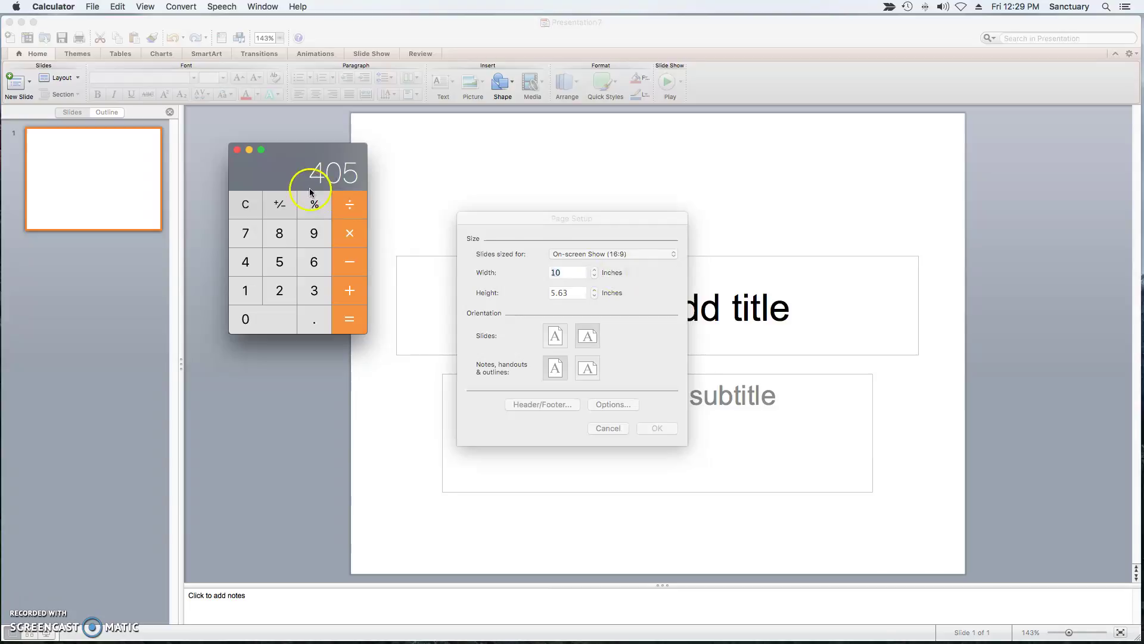
Clear Calculator and compute 1920 ÷ 72 = 26.6666666666667 inches.
left_click(245, 209)
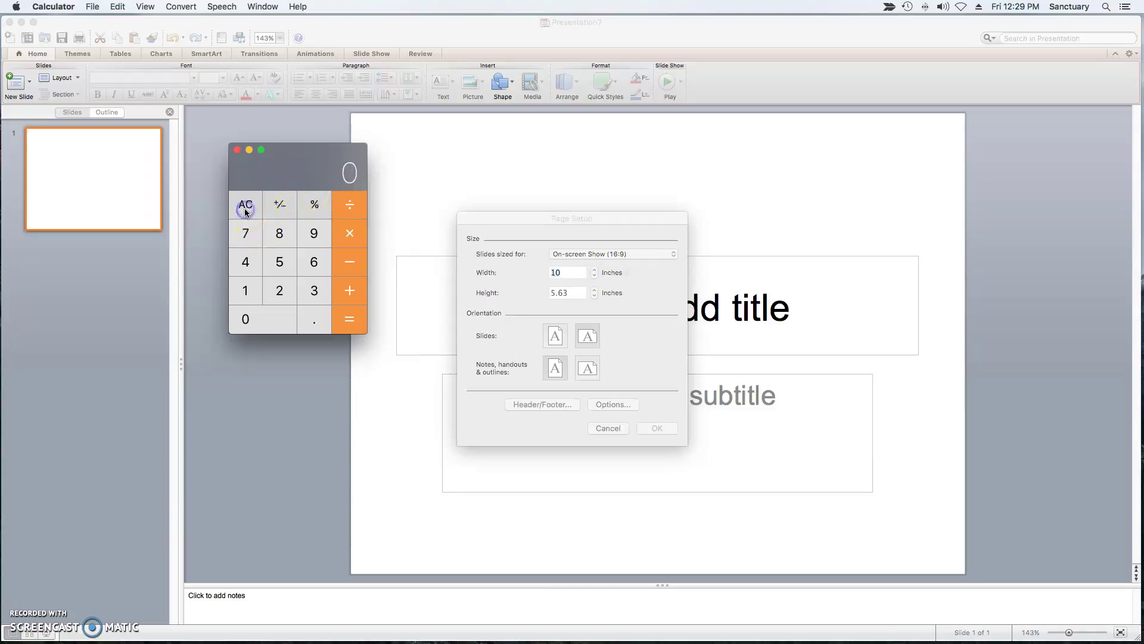
left_click(249, 292)
left_click(314, 234)
left_click(284, 286)
left_click(278, 318)
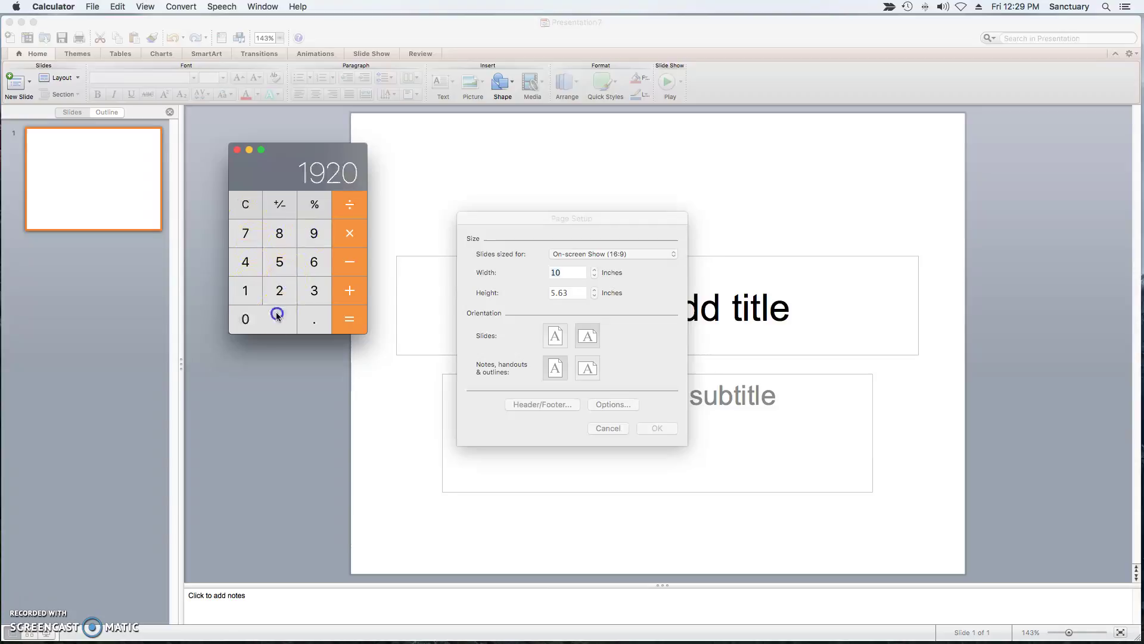
left_click(346, 210)
left_click(245, 233)
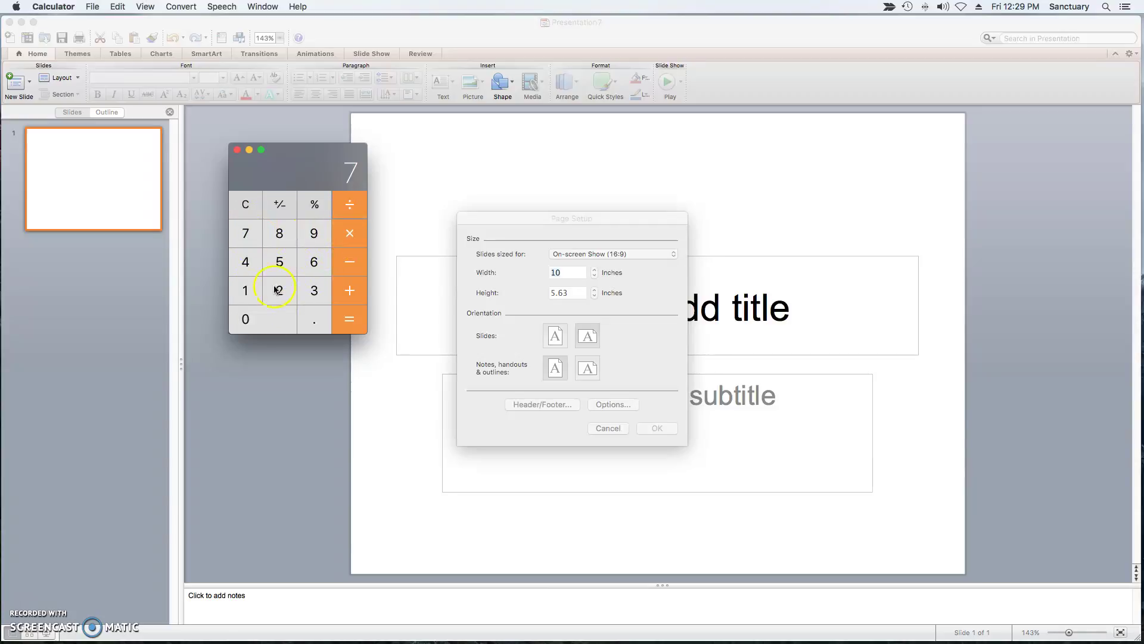
left_click(280, 290)
left_click(348, 318)
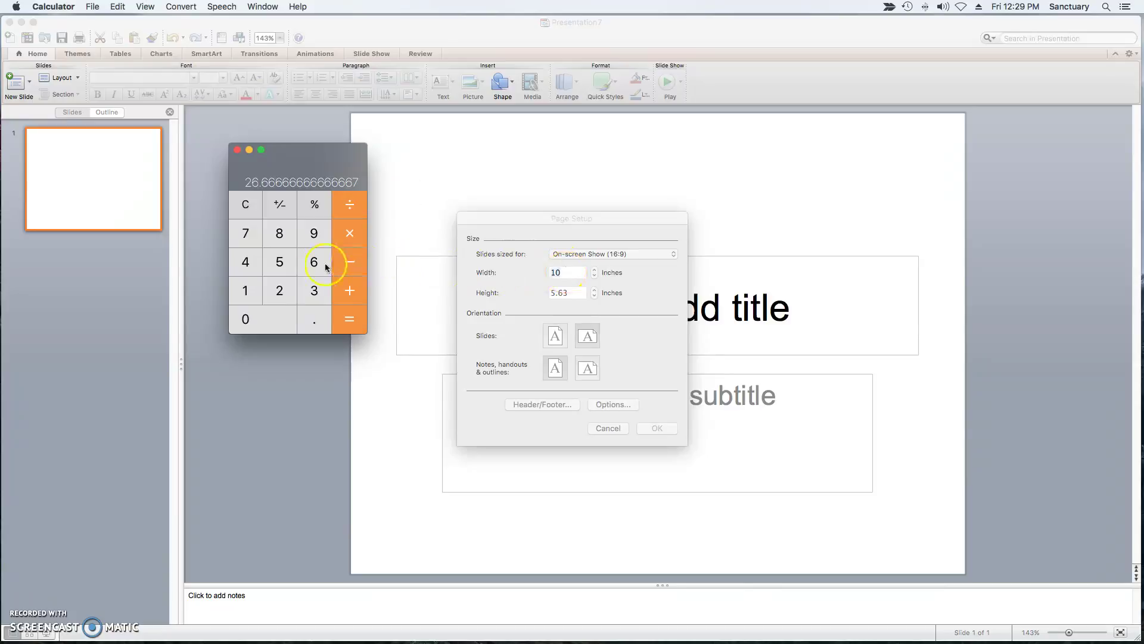
Compute 1080 ÷ 72 = 15 inches.
left_click(248, 290)
left_click(251, 309)
left_click(276, 231)
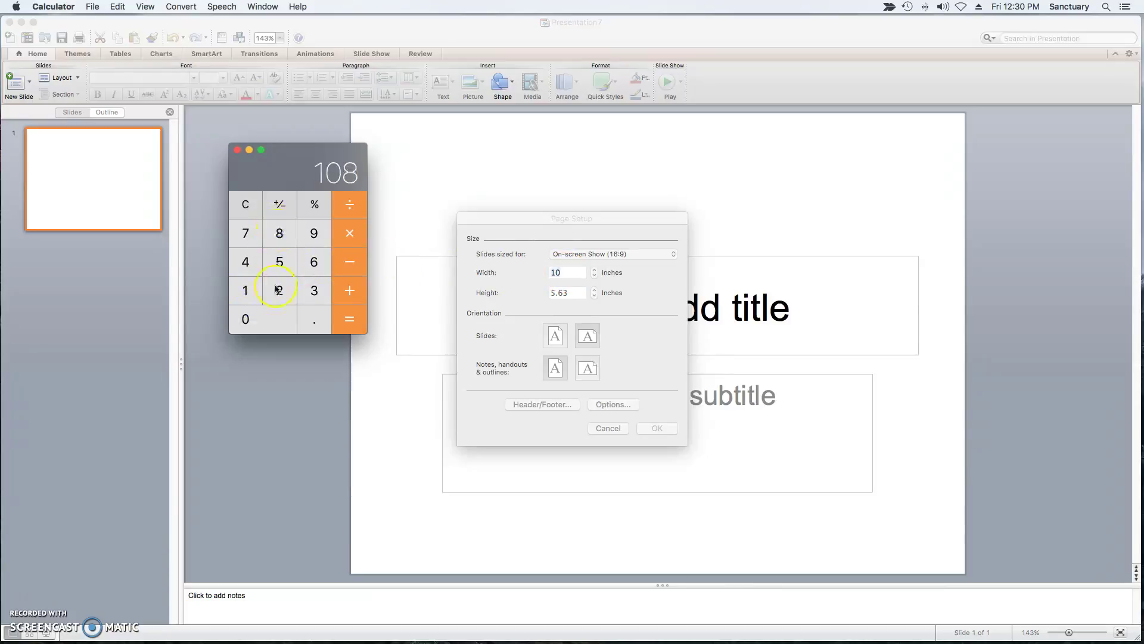
left_click(276, 316)
left_click(351, 206)
left_click(245, 233)
left_click(279, 291)
left_click(349, 315)
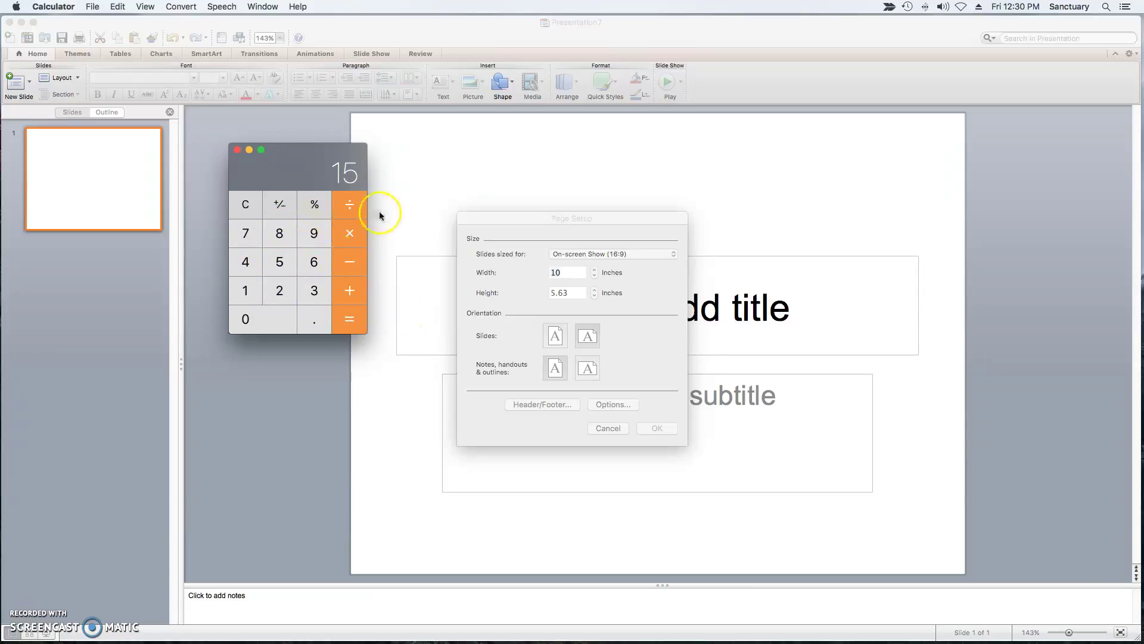
Enter width 26.6666 and height 15 inches in Page Setup, accepting the printable-area warning.
left_click(237, 149)
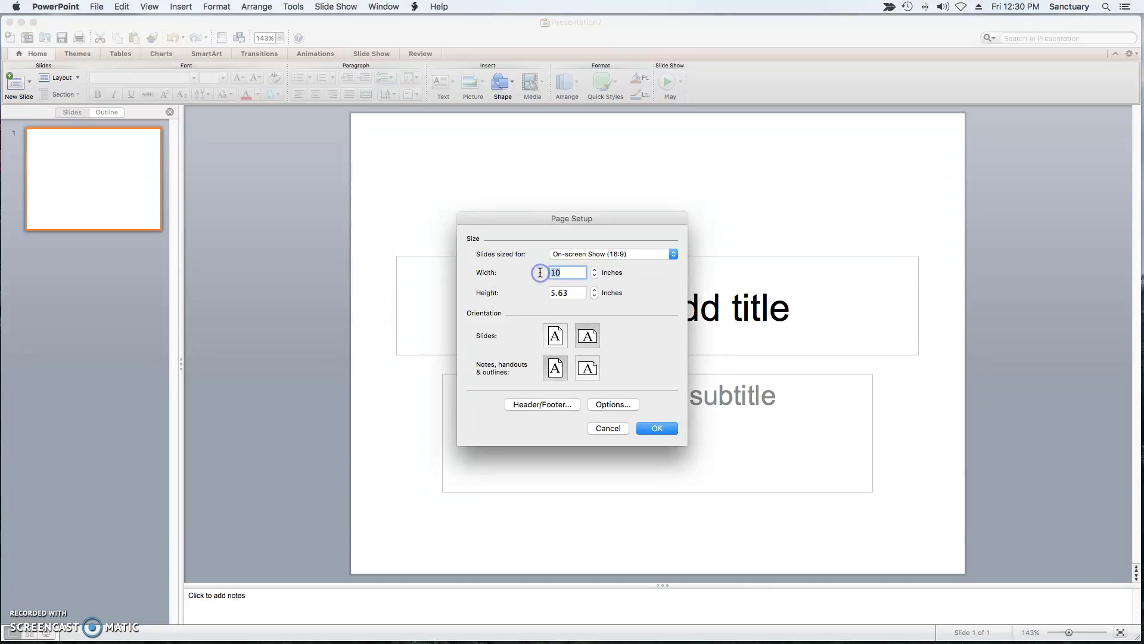
type("26.67")
key("BackSpace")
type("666")
key("Tab")
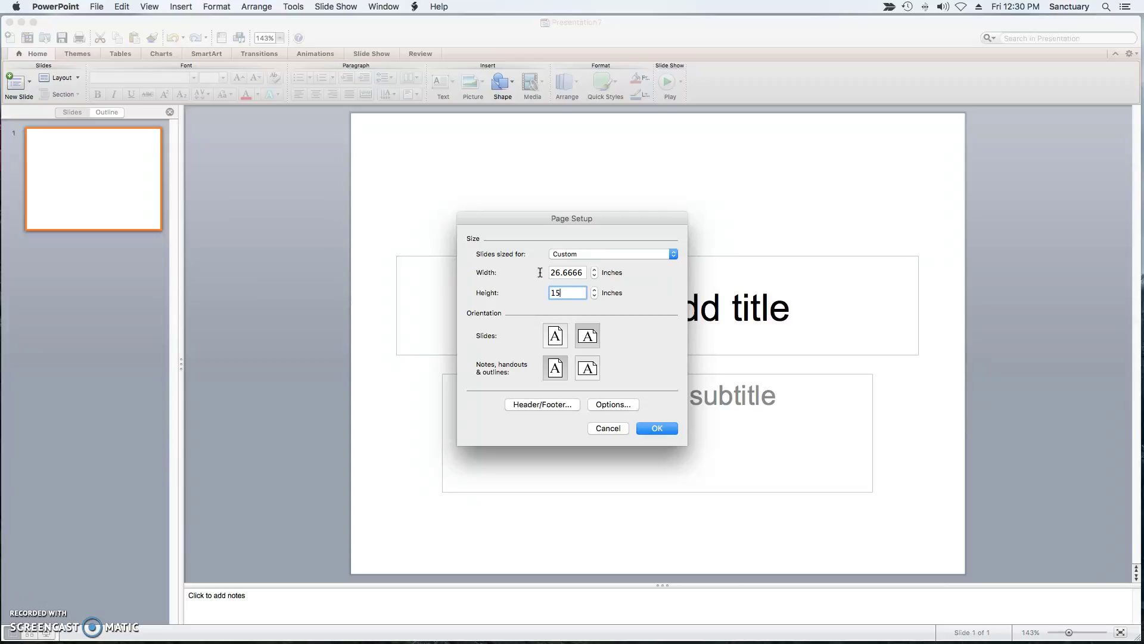
left_click(648, 427)
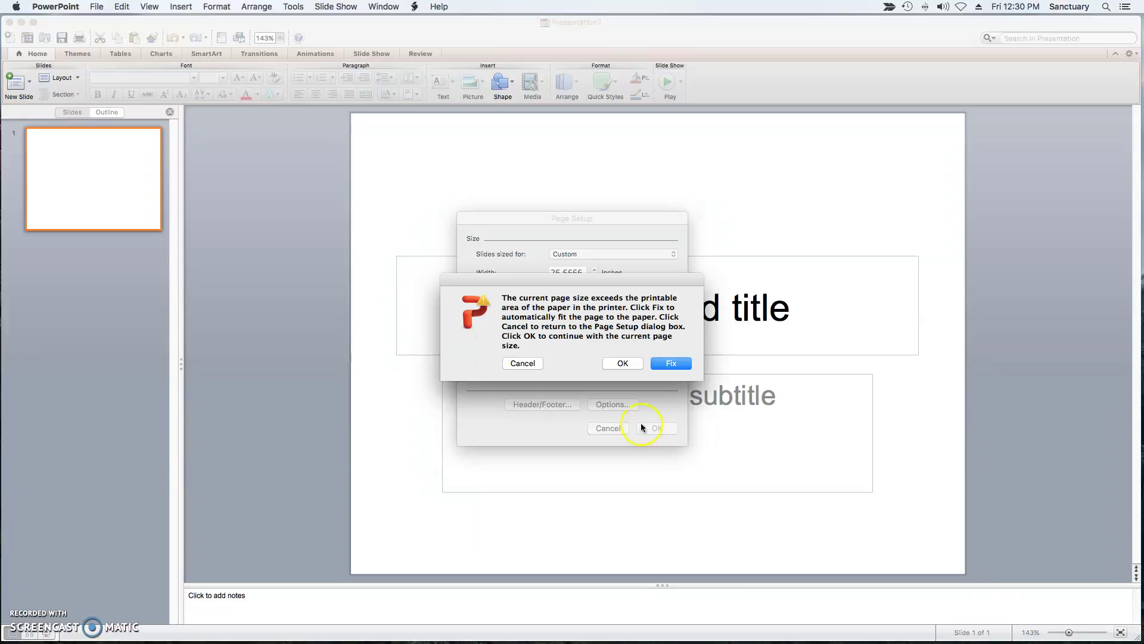
left_click(623, 364)
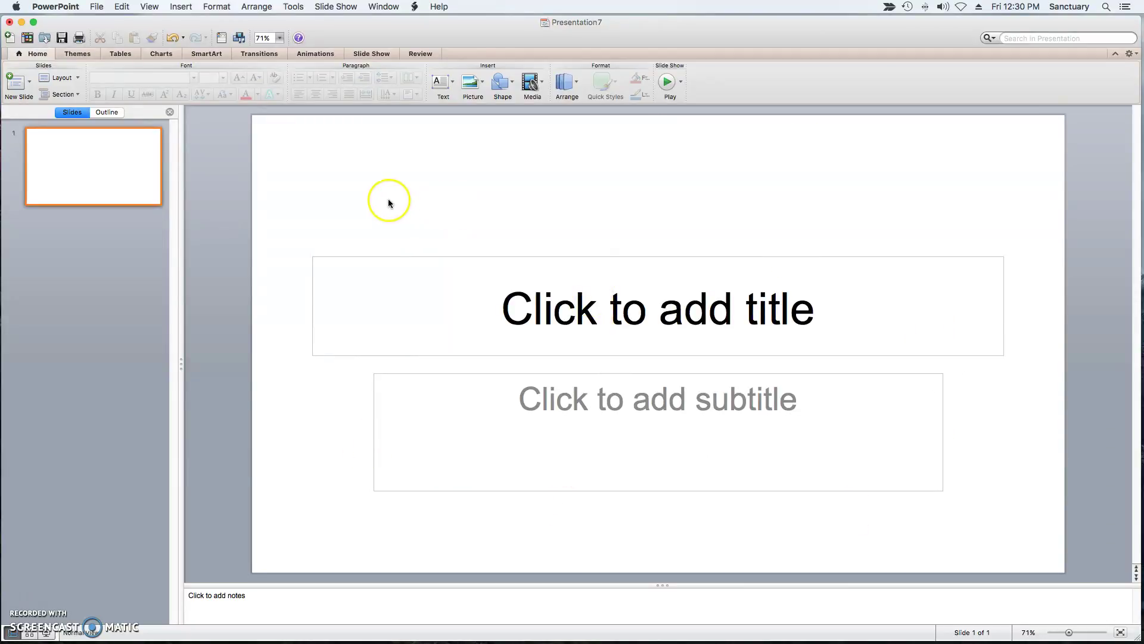
Reopen aaa.pptx from recent files and set its page size to 26.6666 × 15 inches.
left_click(96, 7)
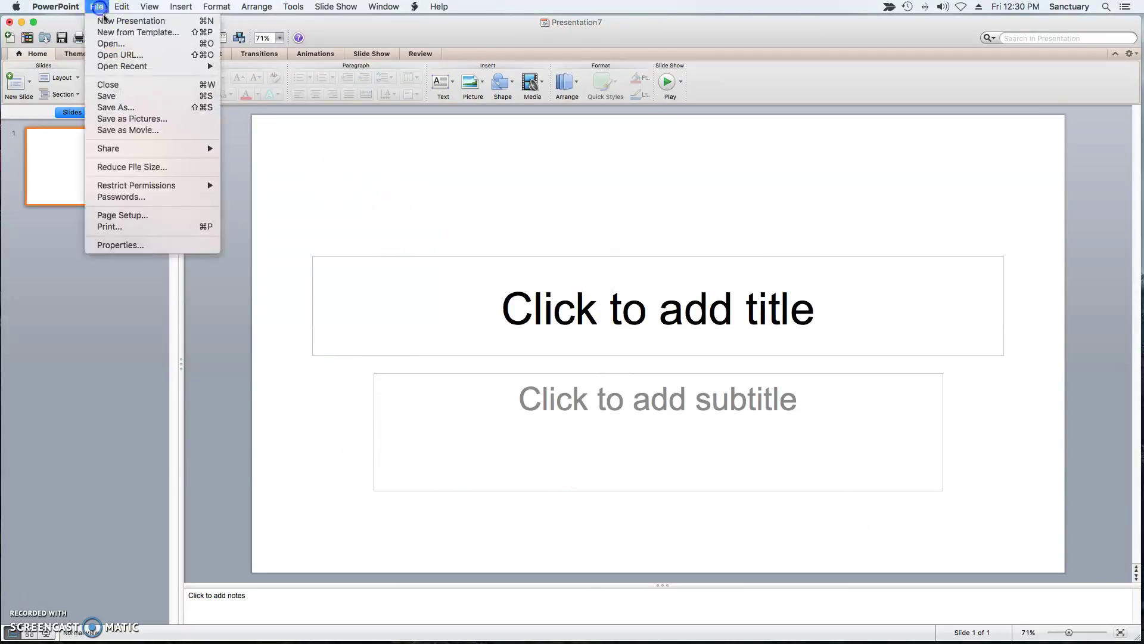
mouse_move(141, 69)
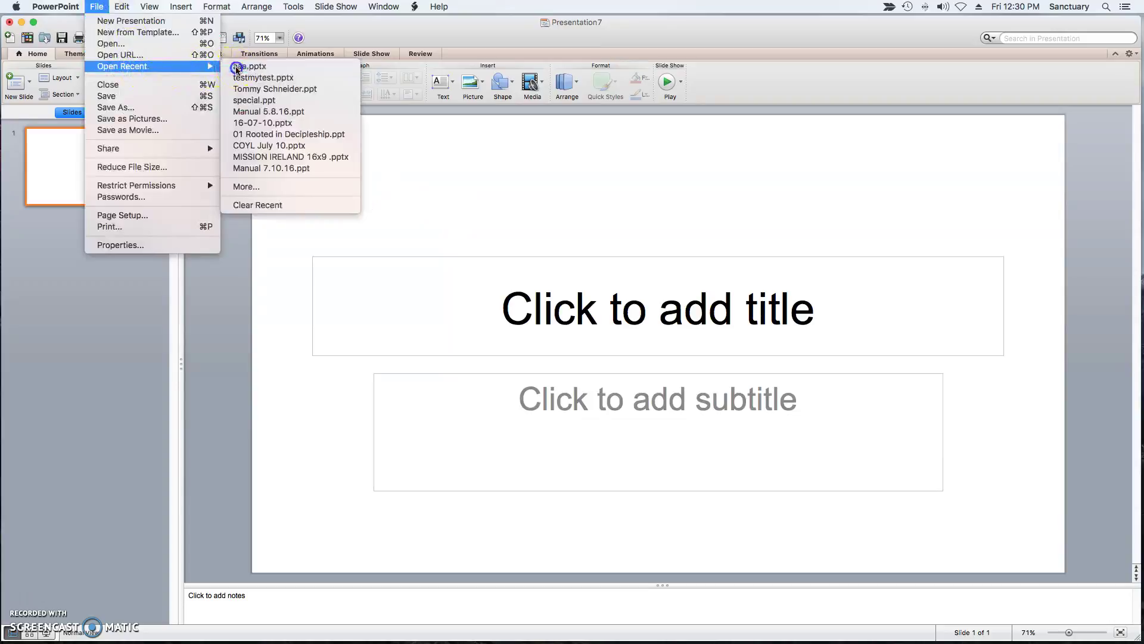
left_click(239, 68)
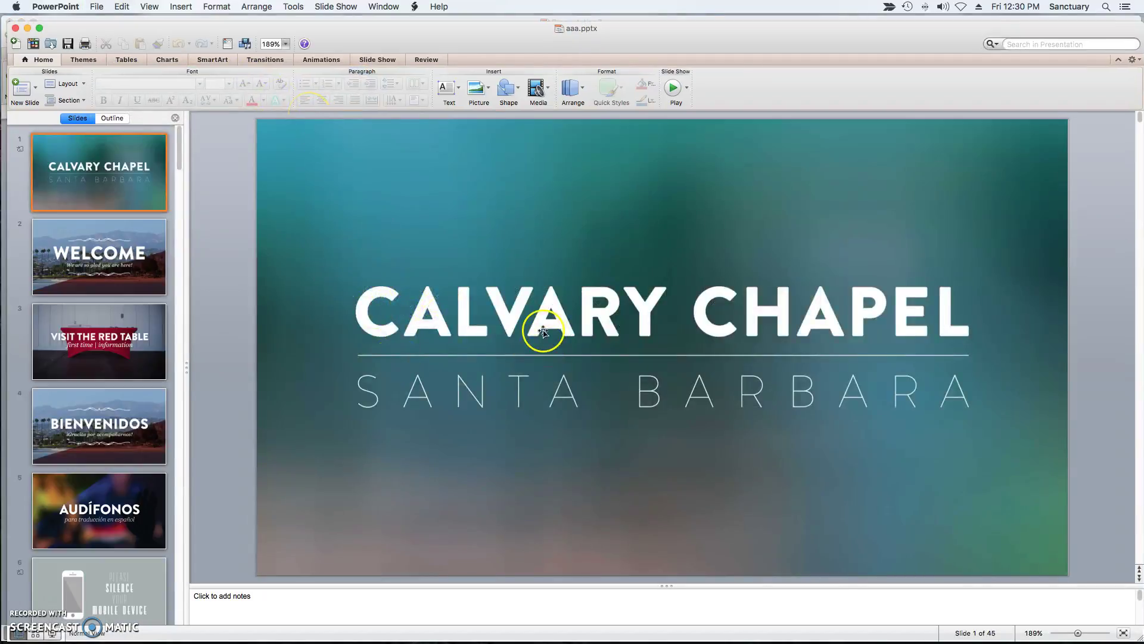
left_click(96, 7)
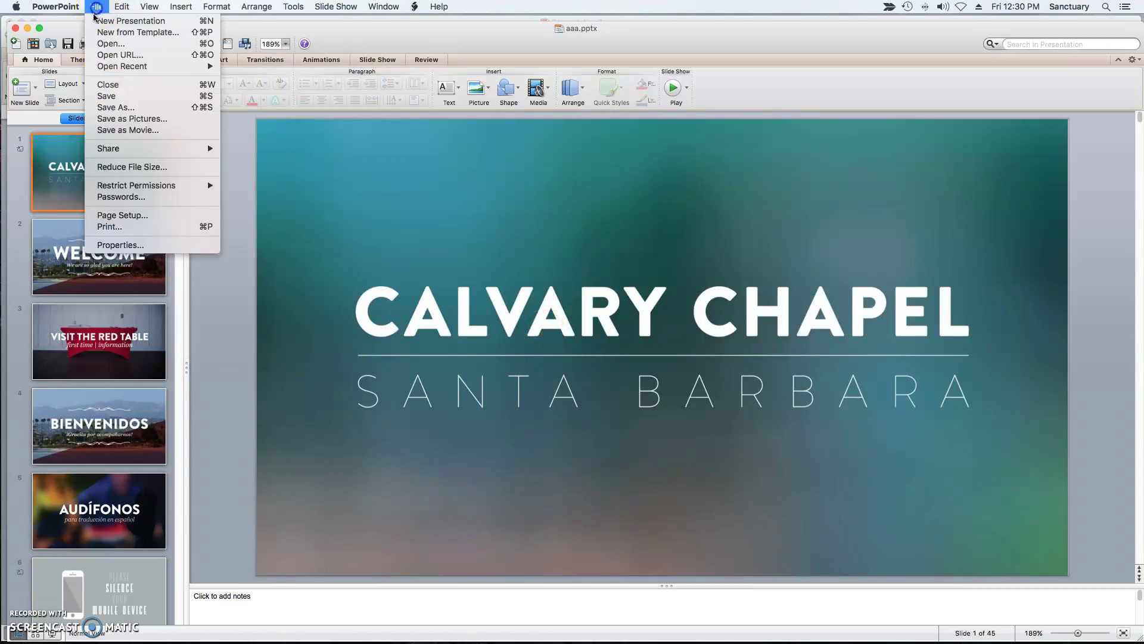
left_click(122, 215)
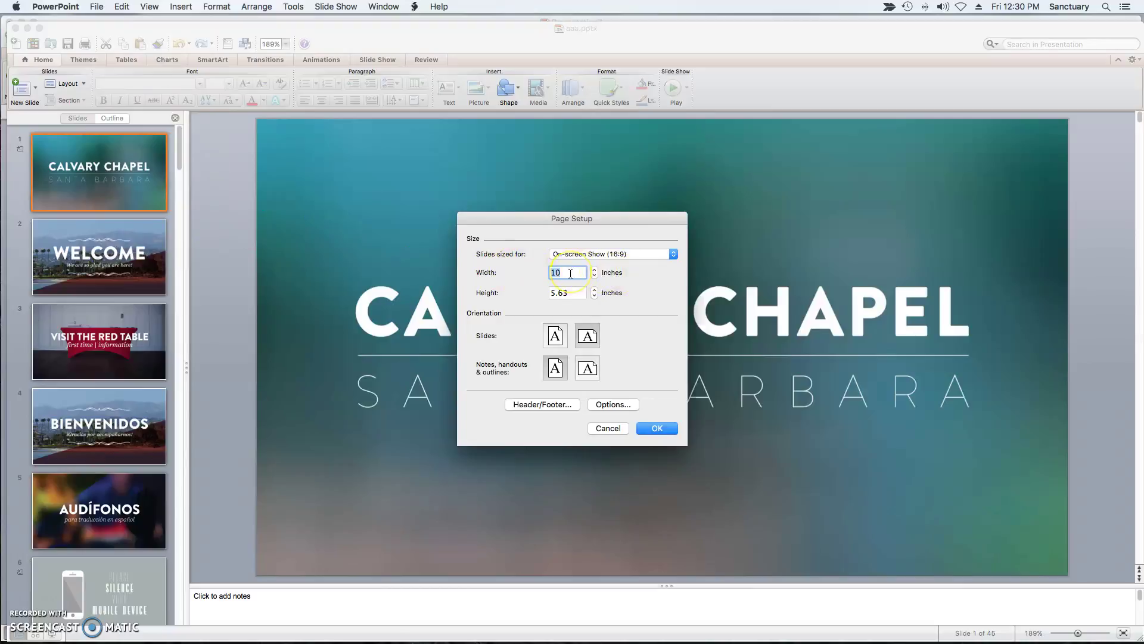
type("26.6666")
key("Tab")
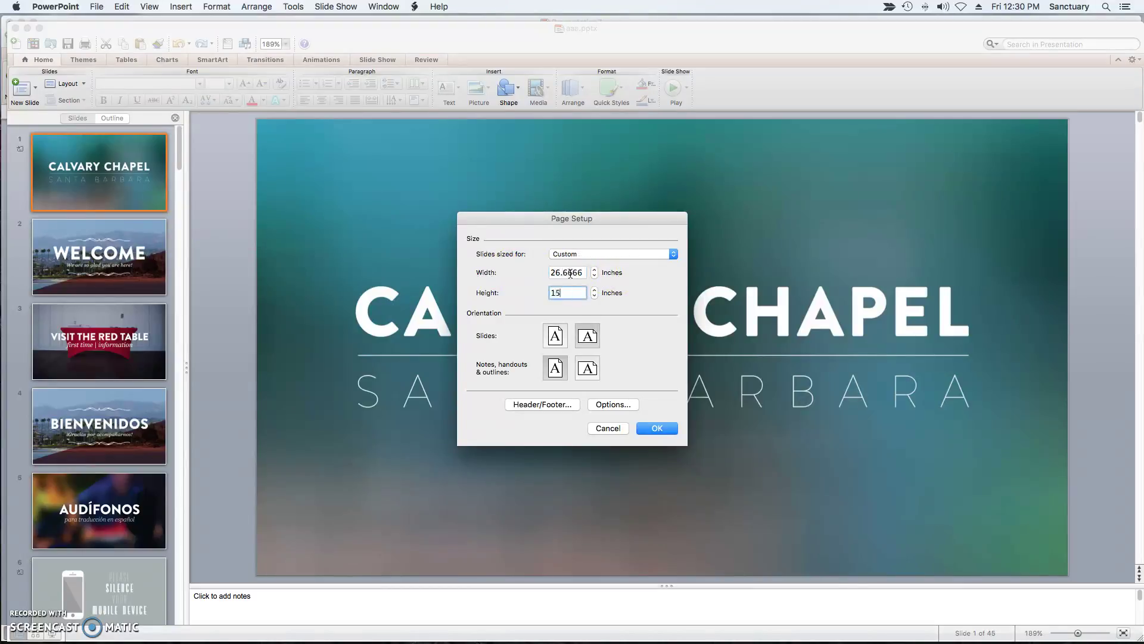
left_click(657, 428)
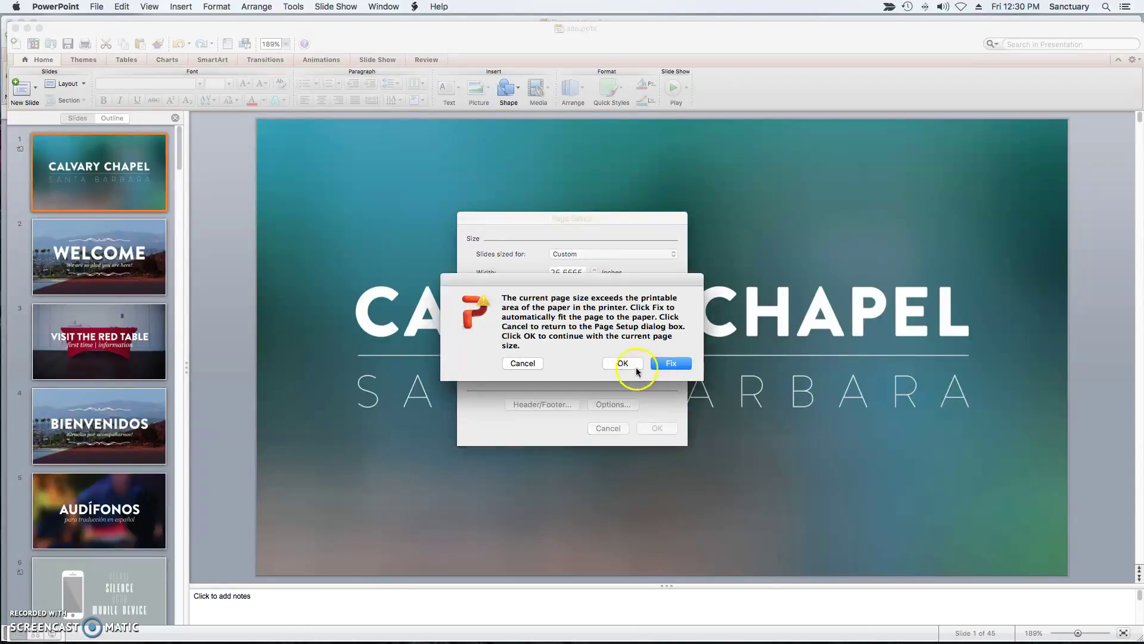
left_click(627, 364)
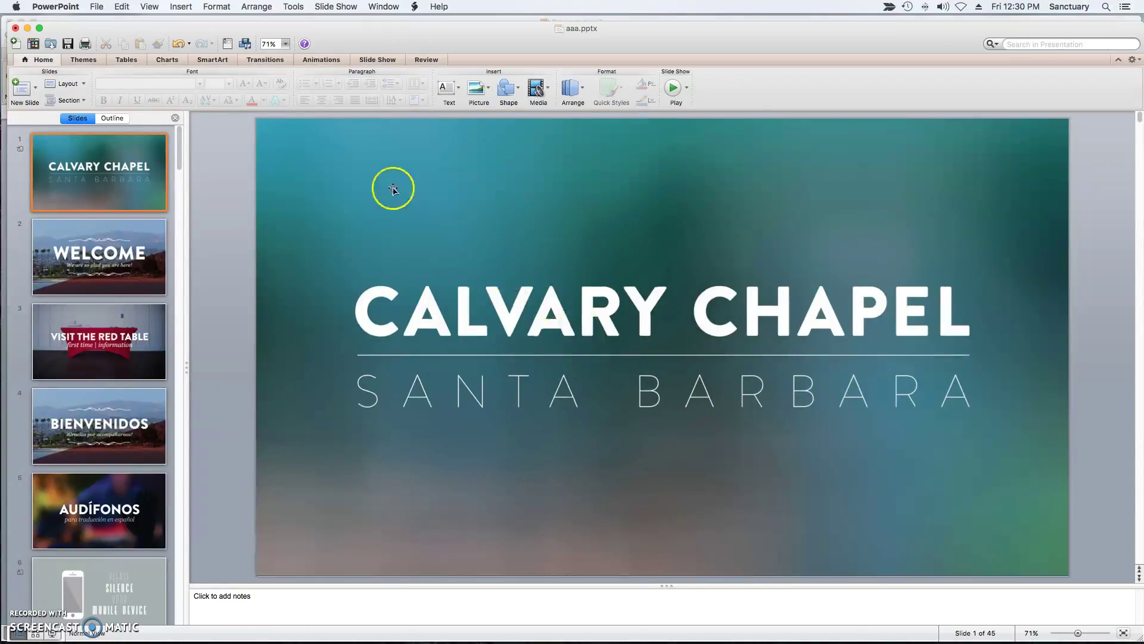
Save aaa.pptx and close its window.
left_click(96, 6)
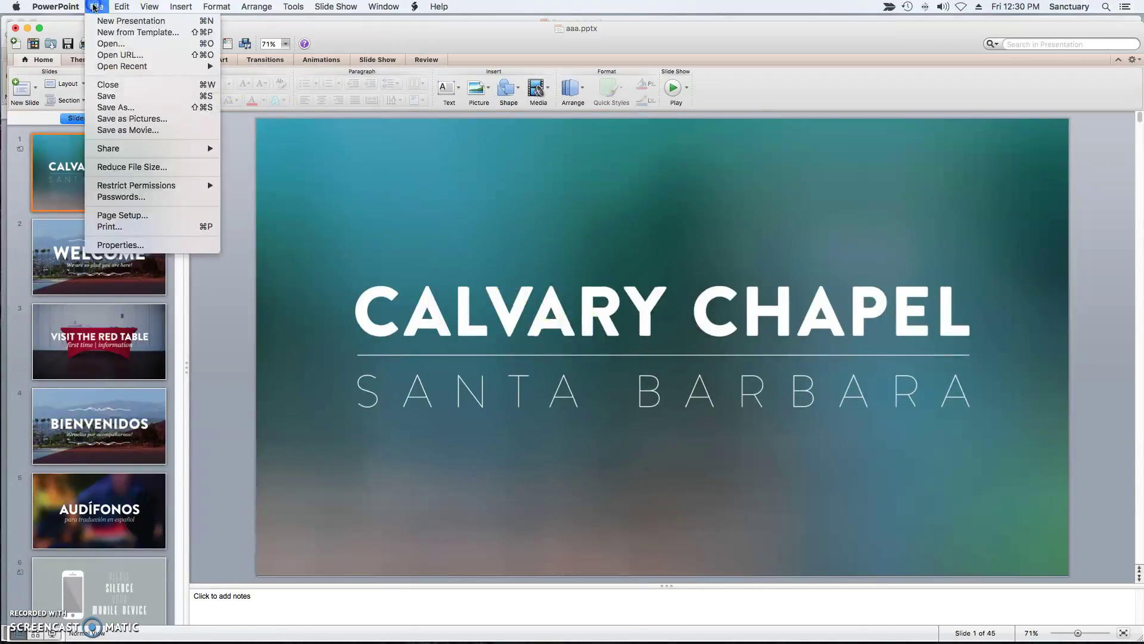
left_click(108, 97)
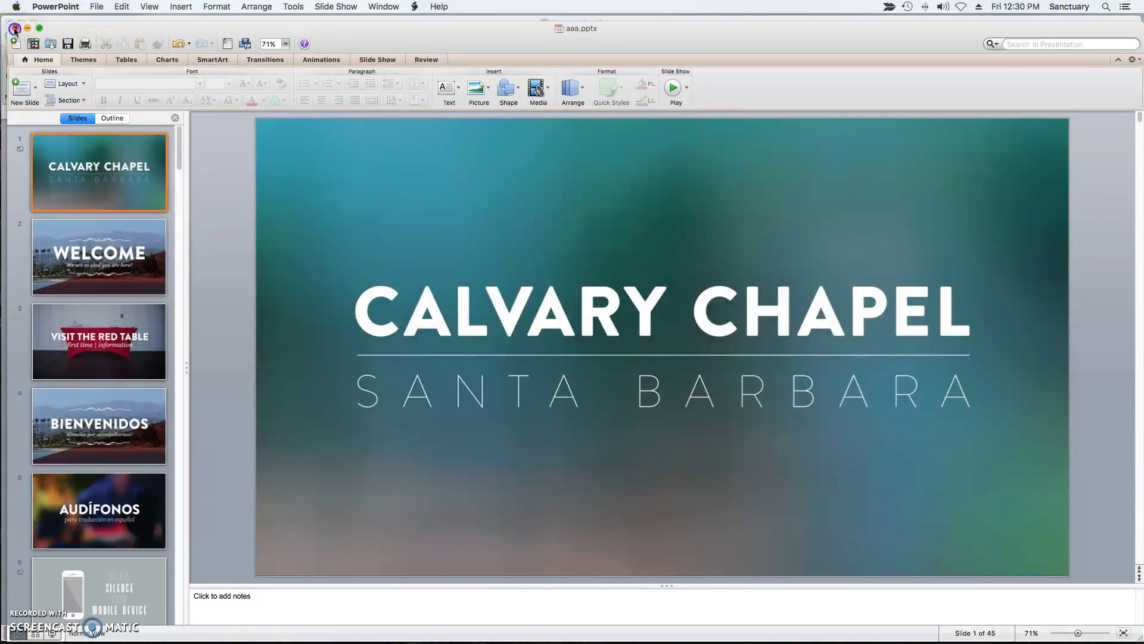
left_click(15, 28)
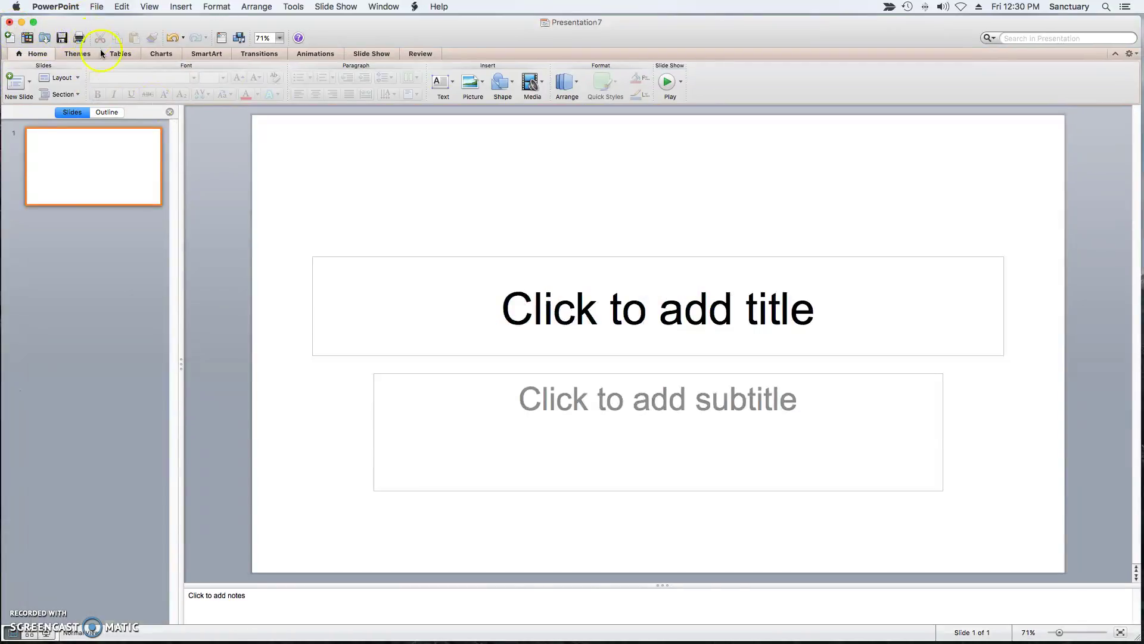
Re-import the resized aaa.pptx into ProPresenter and select aaa in the Library.
mouse_move(375, 636)
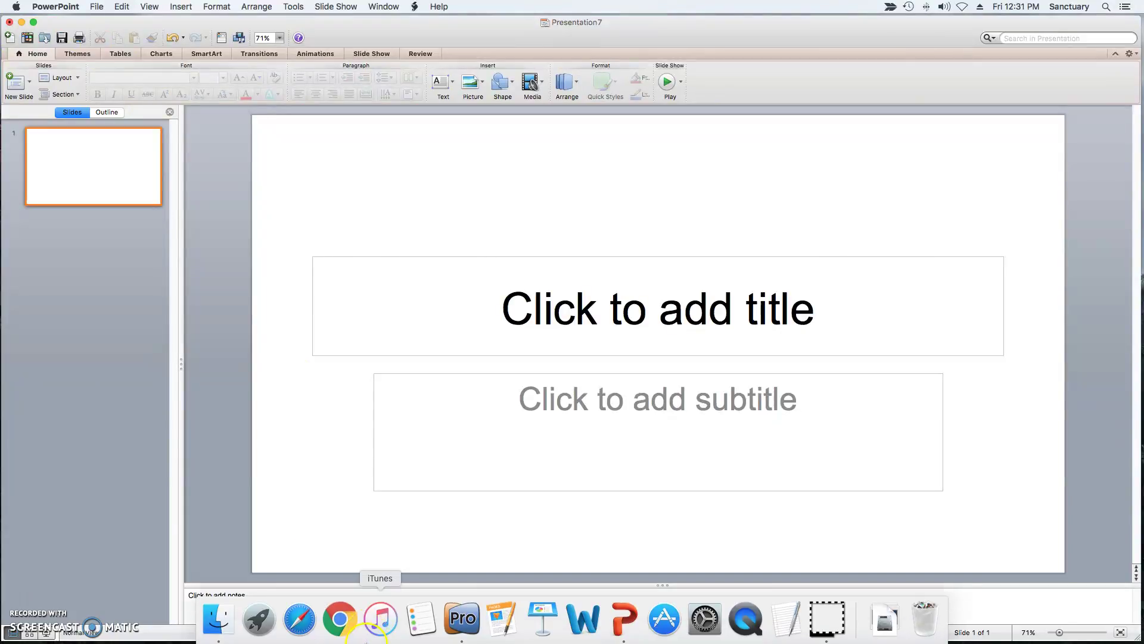
left_click(451, 624)
left_click(112, 6)
mouse_move(125, 38)
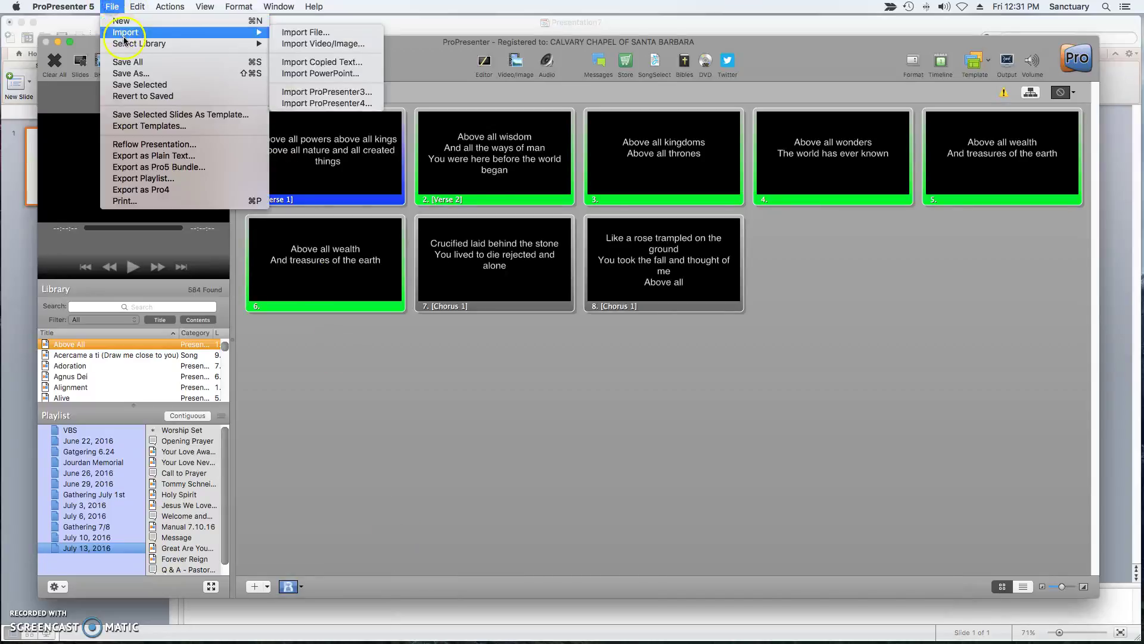
left_click(328, 73)
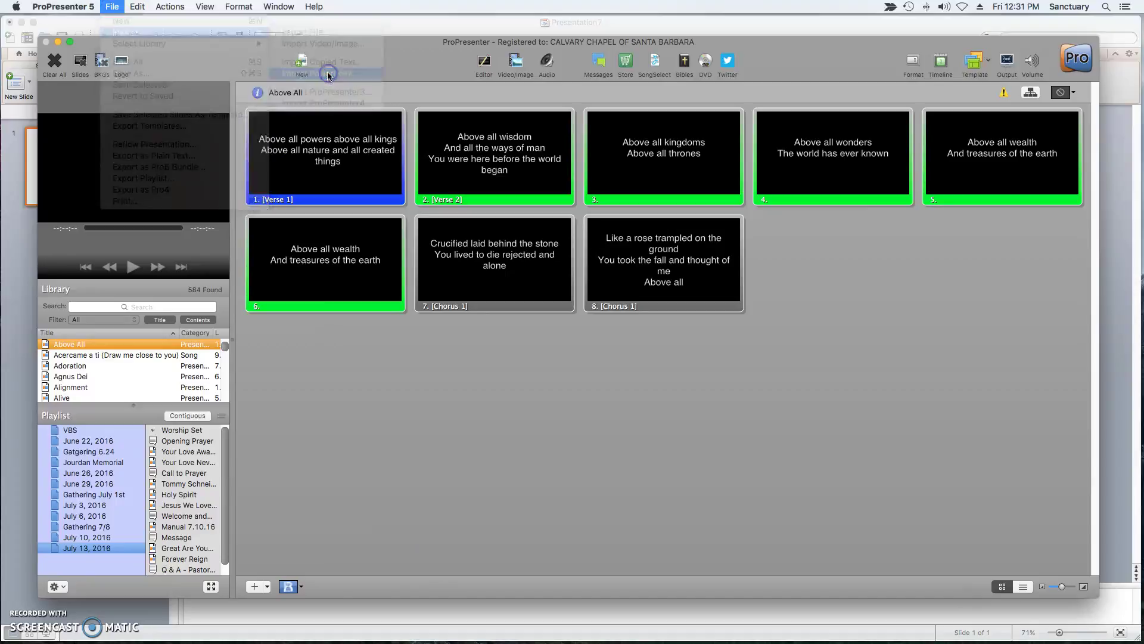
left_click(503, 158)
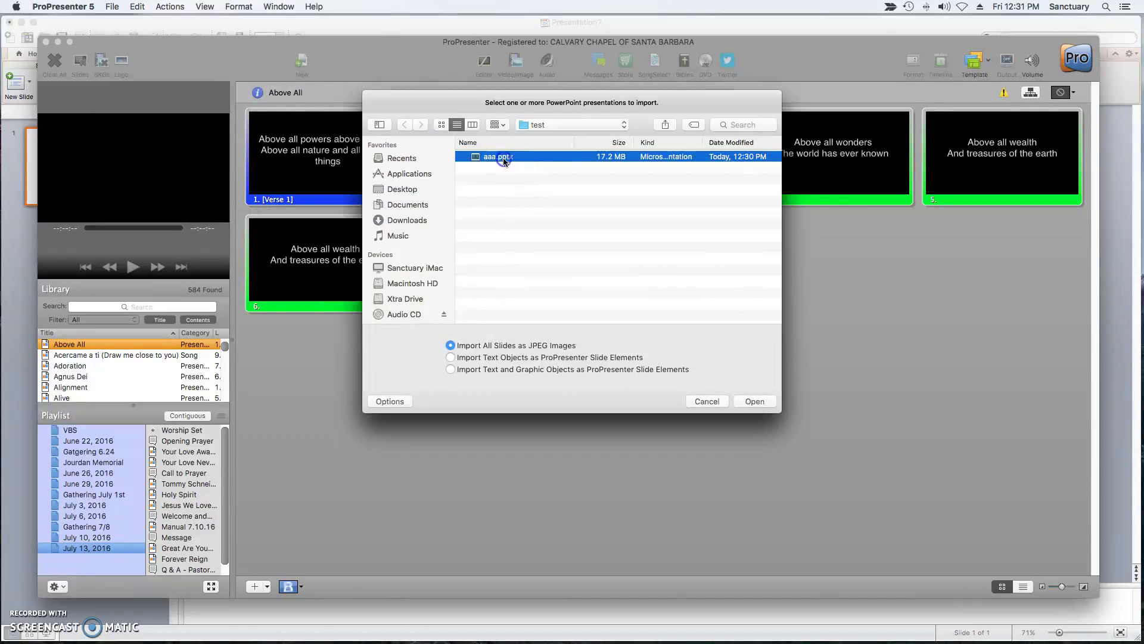
double_click(503, 158)
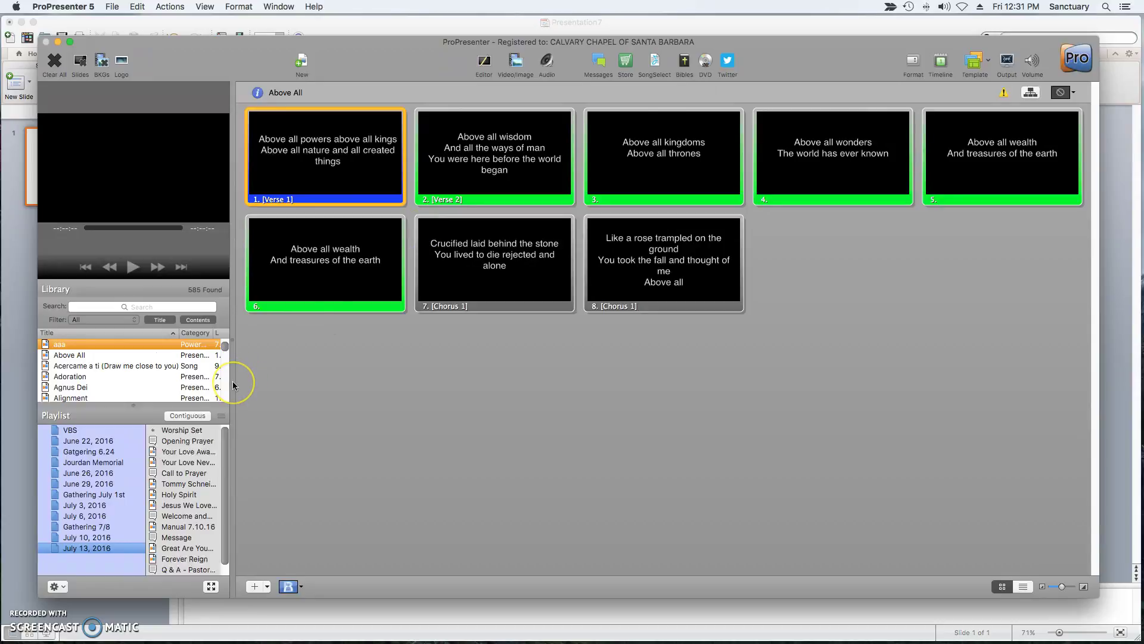
left_click(111, 342)
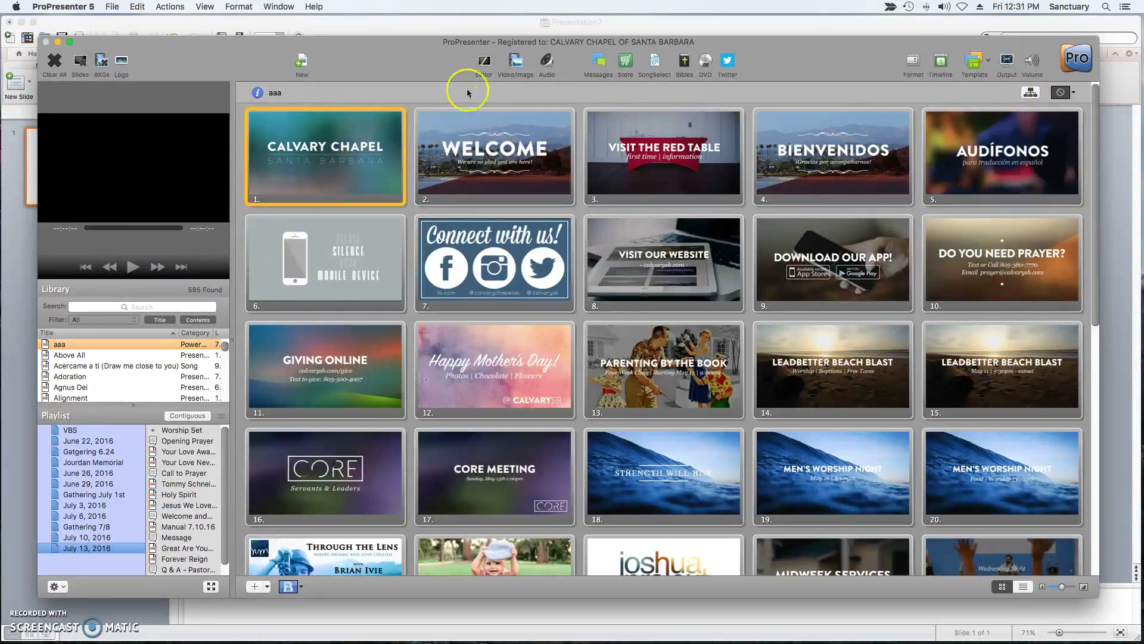
left_click(486, 62)
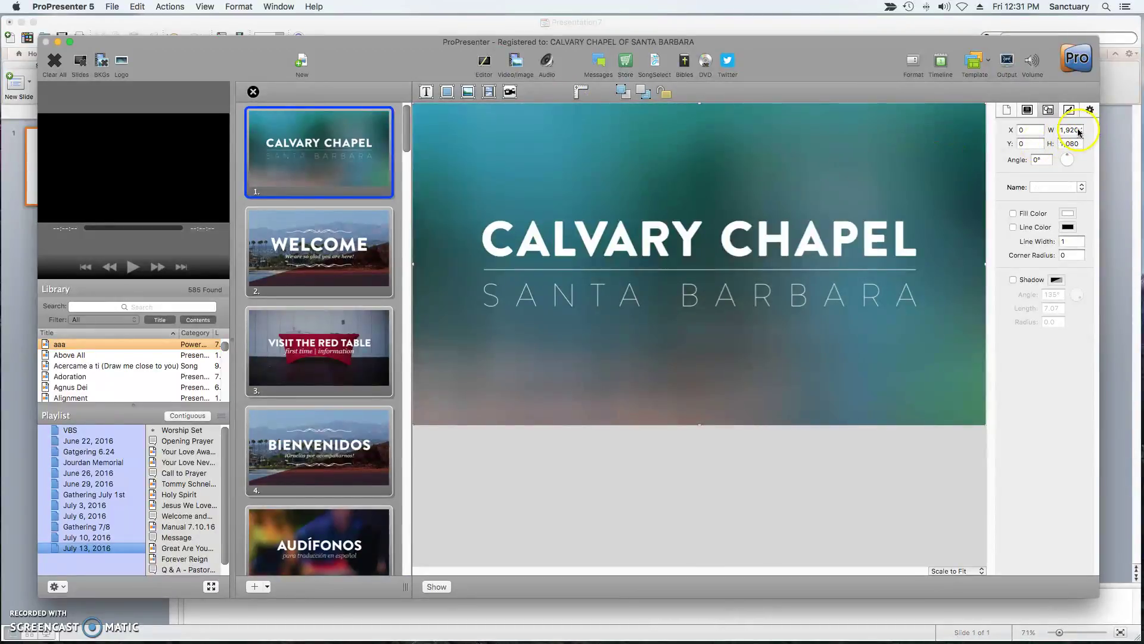
left_click(1079, 131)
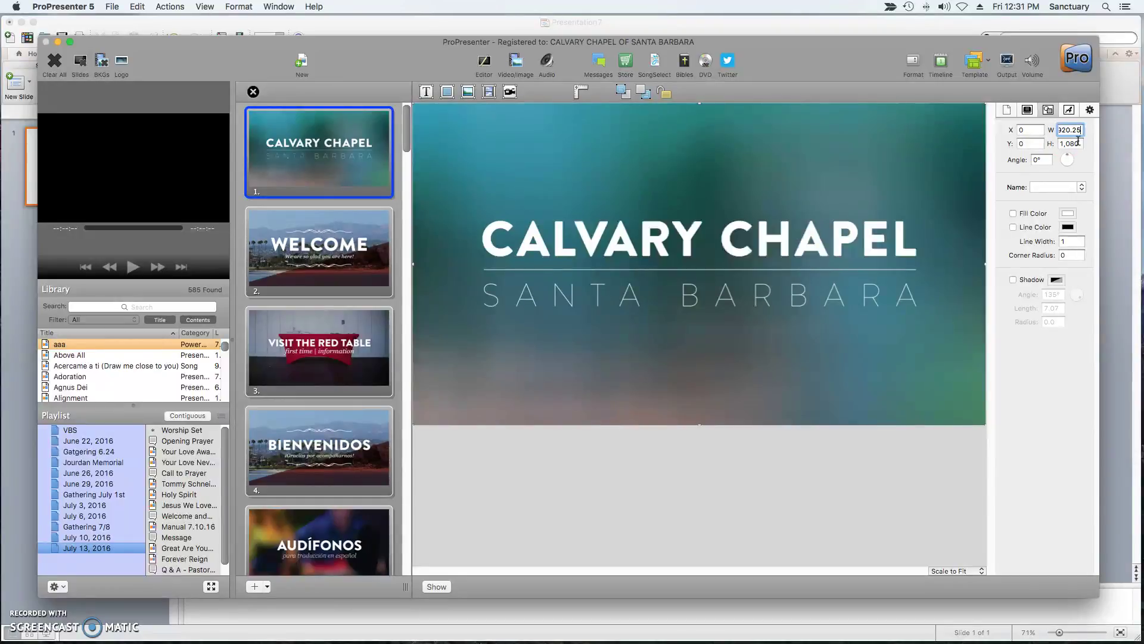
key("Tab")
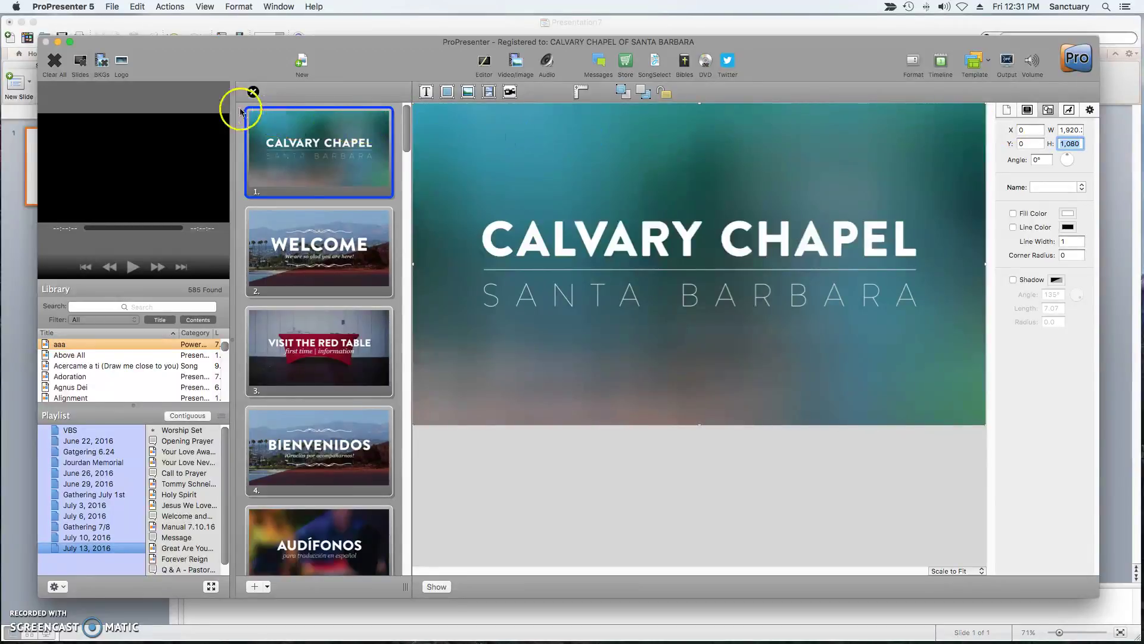
left_click(254, 93)
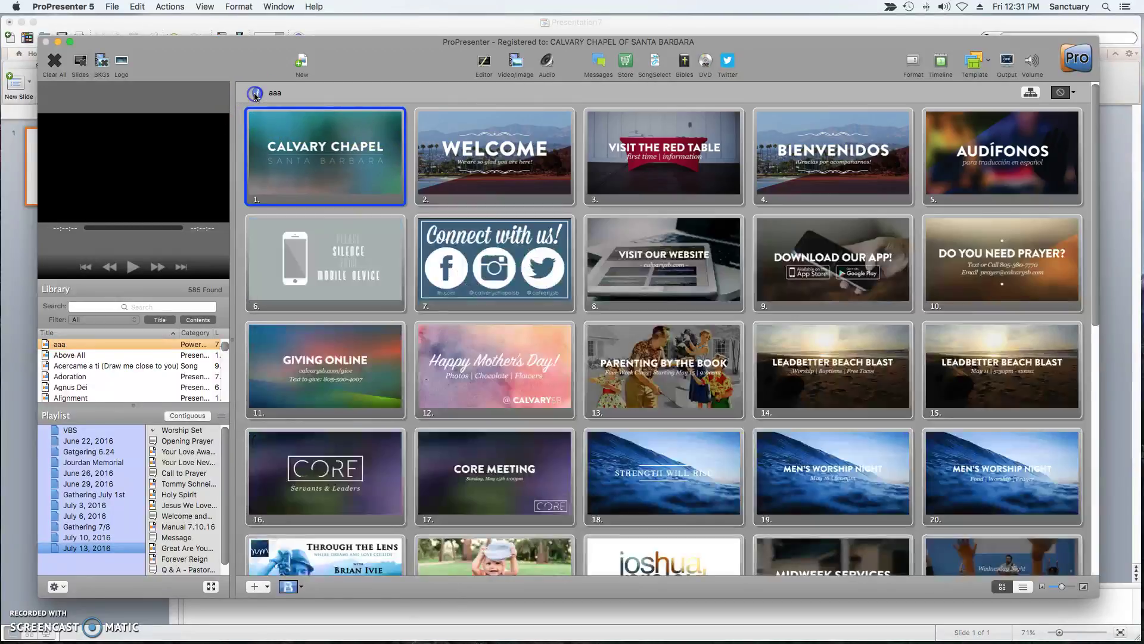